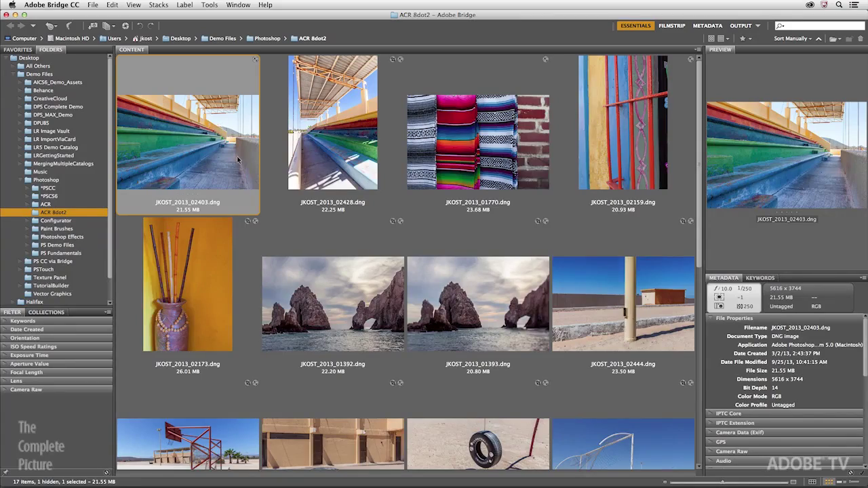
Open the seven DNG photos, JKOST_2013_02403.dng through JKOST_2013_01393.dng, in Camera Raw.
left_click(474, 311, "shift")
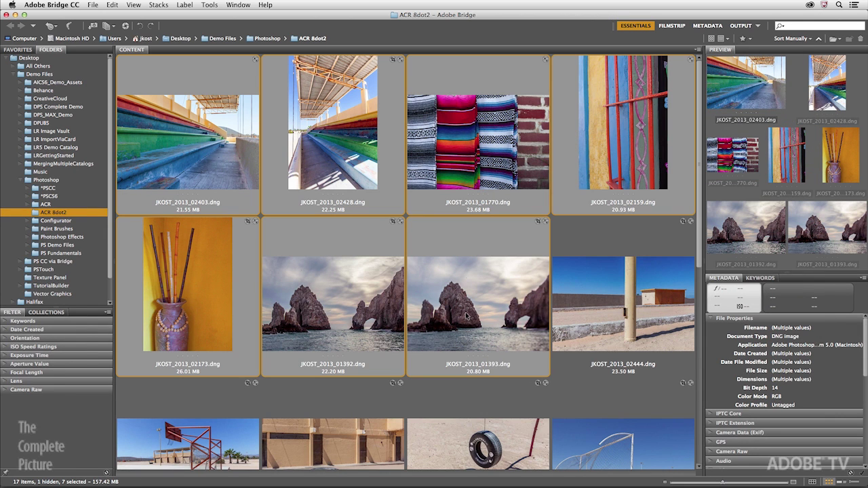
key("super+r")
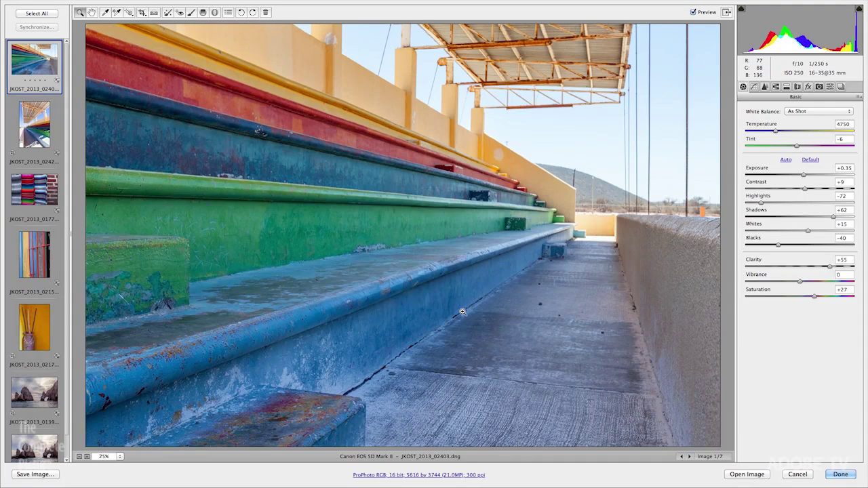
Choose a Custom crop ratio and enter 1 as its first value.
left_click(143, 13)
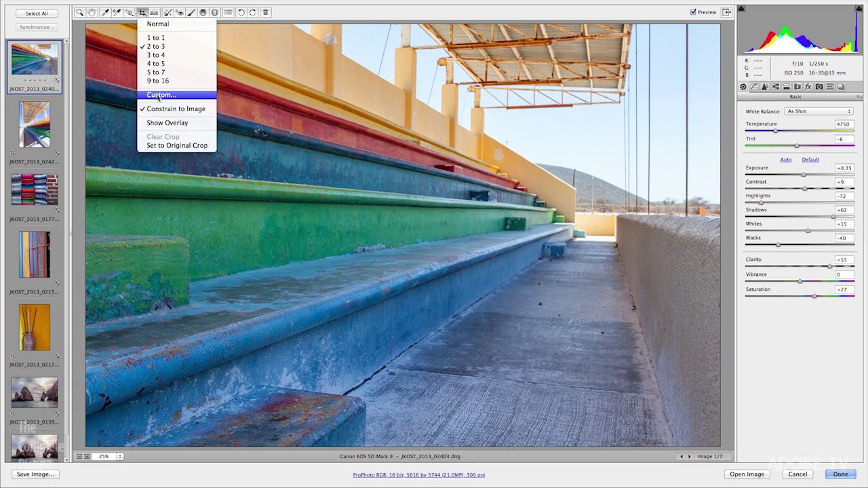
left_click(158, 96)
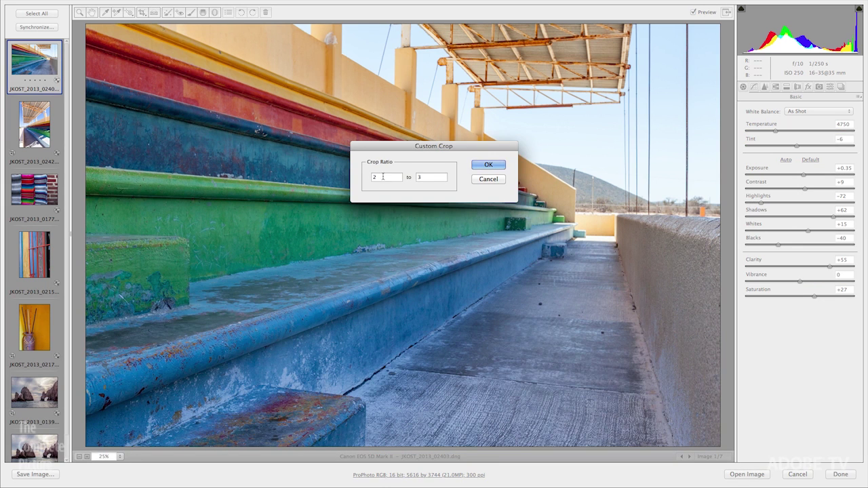
type("1")
key("Tab")
Confirm the custom ratio, draw a wide crop box over the seats, then switch it to 4 to 5.
left_click(492, 165)
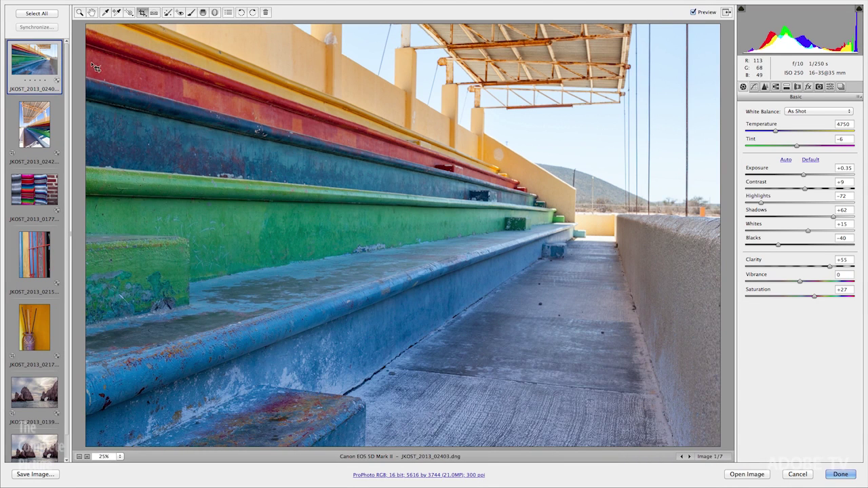
left_click_drag(91, 61, 744, 353)
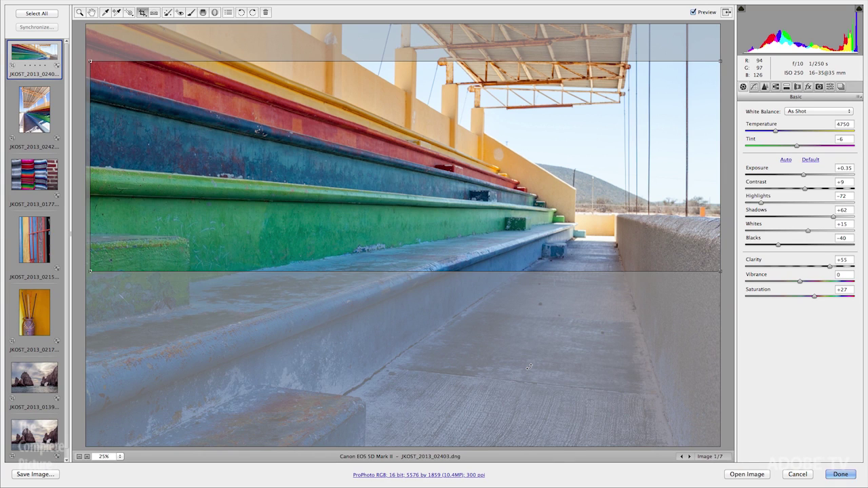
left_click(144, 14)
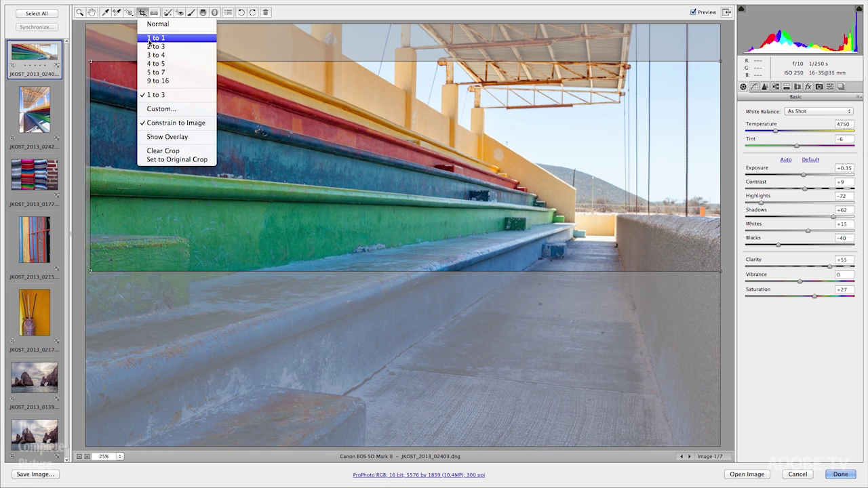
left_click(155, 63)
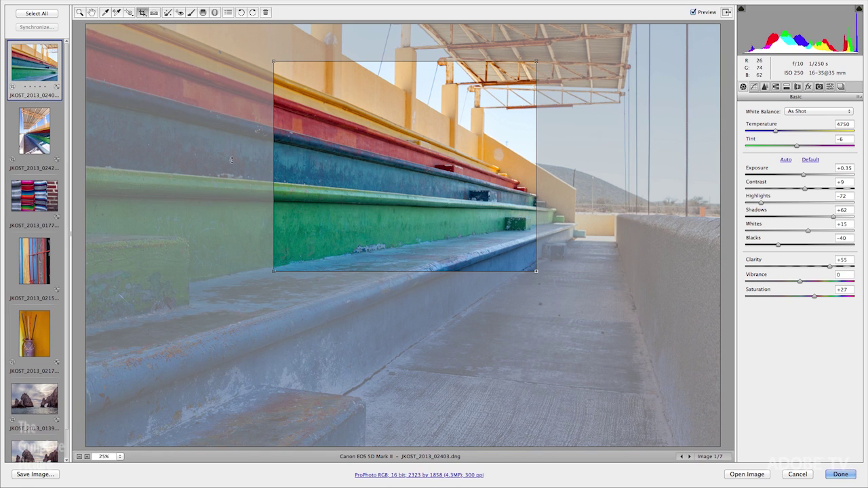
Enlarge the crop to 4405 by 3524 pixels, apply it, then show JKOST_2013_02428.dng.
left_click_drag(274, 272, 84, 429)
left_click_drag(537, 61, 581, 27)
left_click_drag(423, 240, 449, 261)
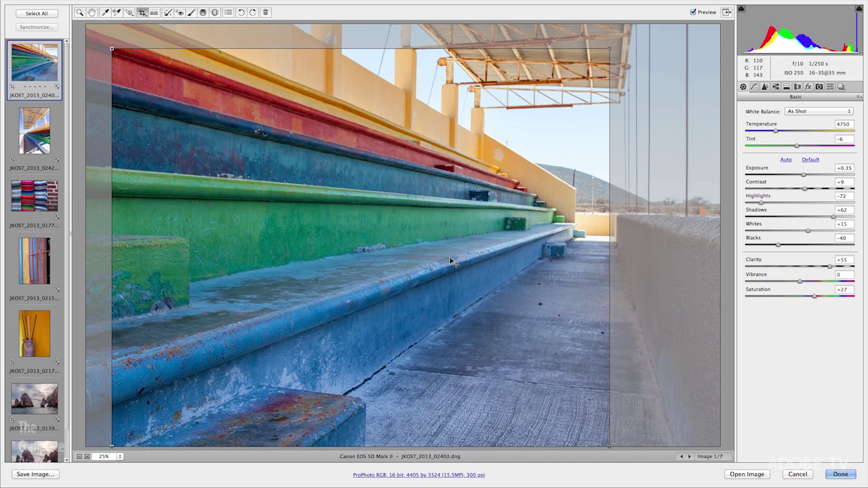
key("z")
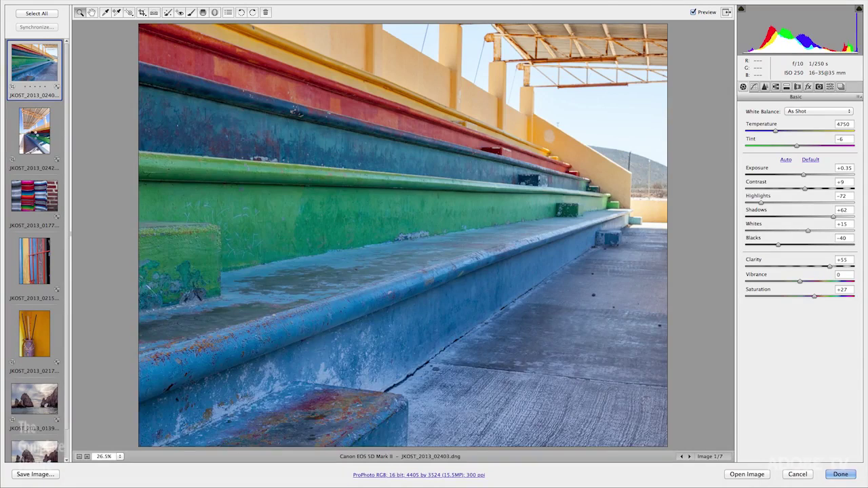
left_click(34, 135)
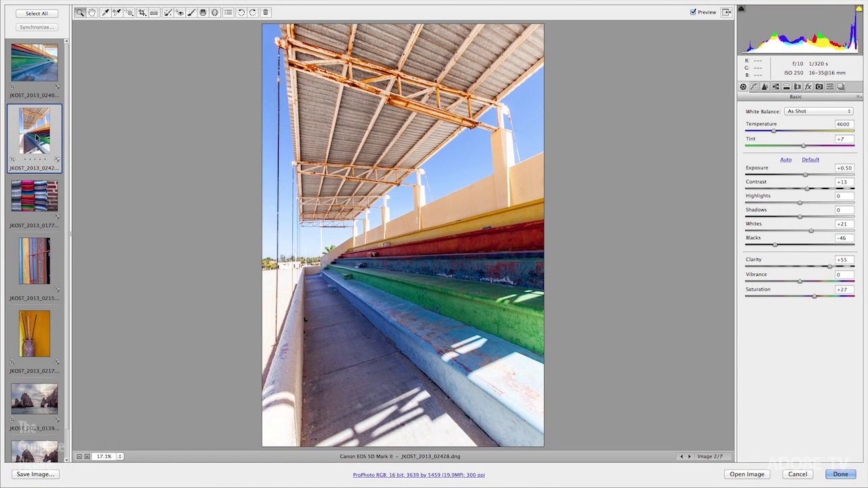
Crop JKOST_2013_02428.dng to 4 to 5 (3360 by 4200 pixels) and add the first photo to the selection.
left_click(142, 13)
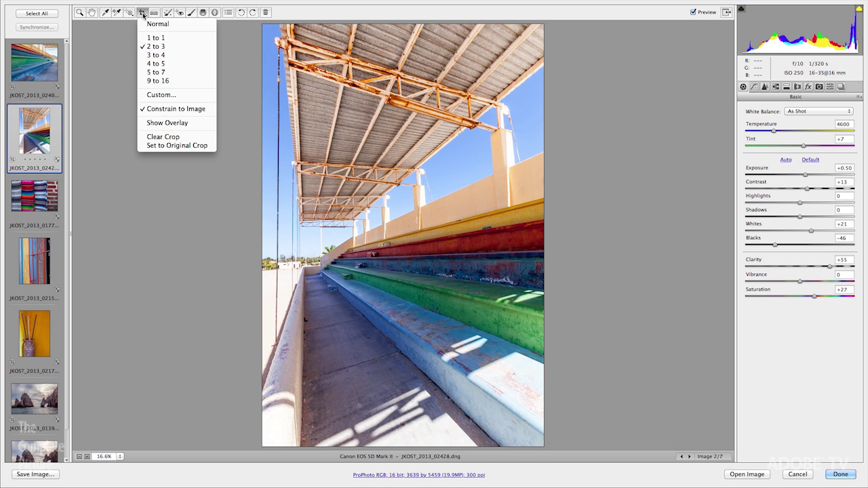
left_click(156, 63)
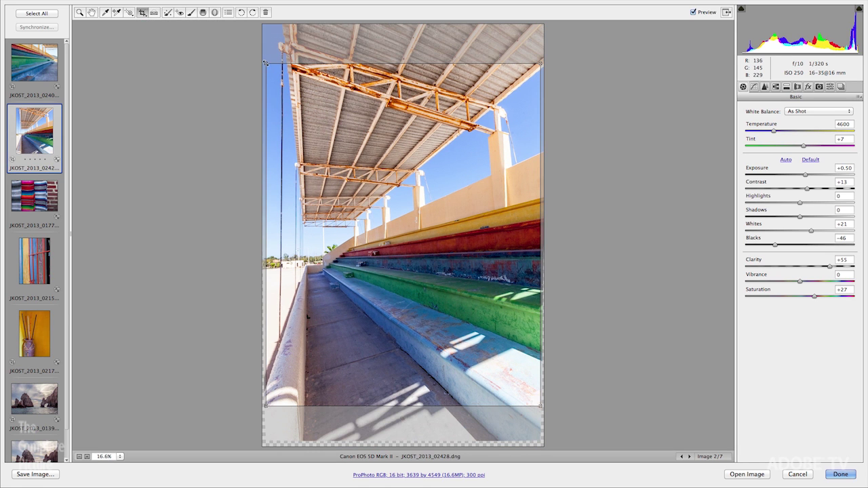
left_click_drag(265, 63, 293, 79)
key("z")
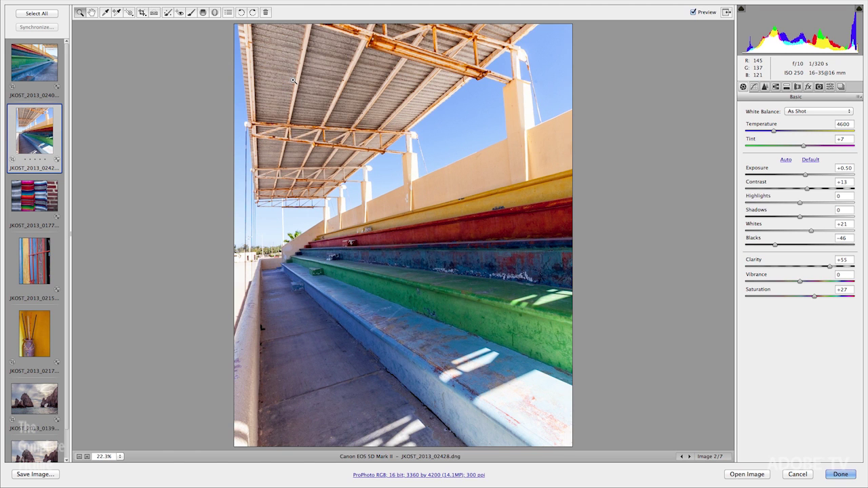
left_click(33, 71, "shift")
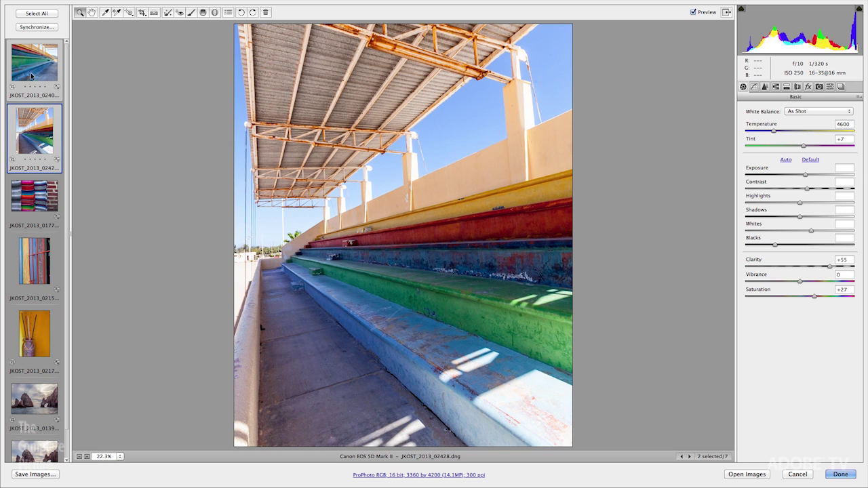
In Workflow Options, resize to fit a 10-inch long side, keeping the 300 ppi resolution.
left_click(441, 478)
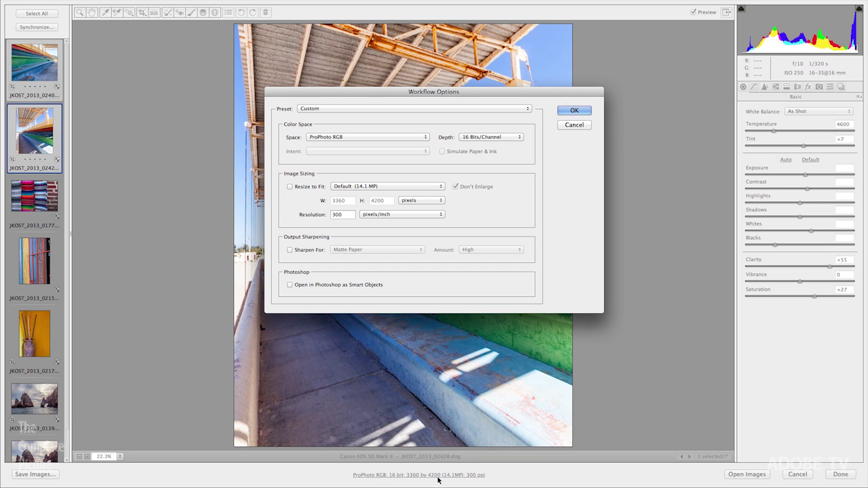
left_click(291, 187)
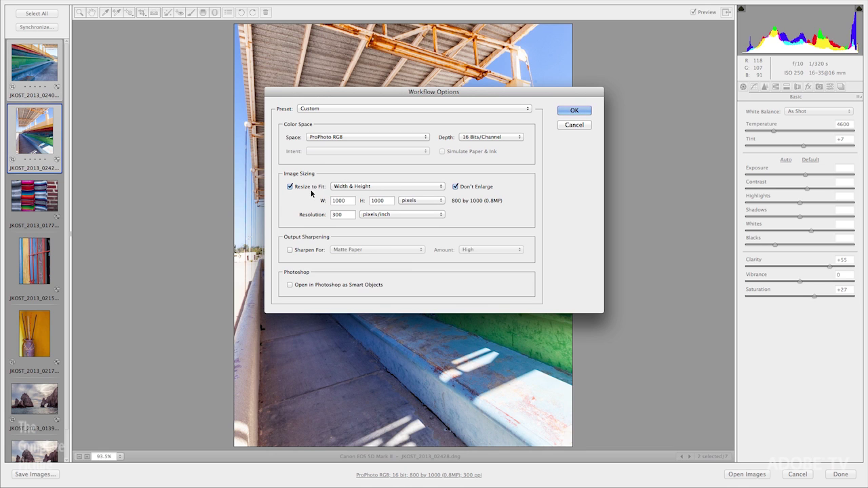
left_click(400, 186)
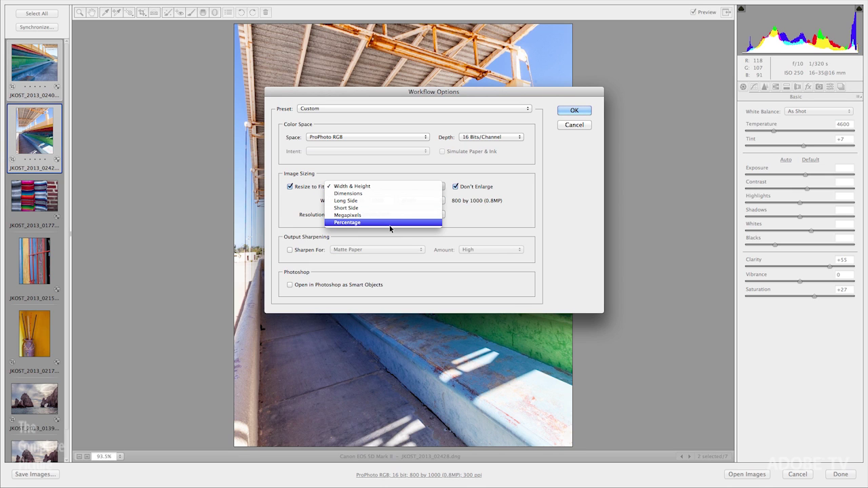
left_click(391, 201)
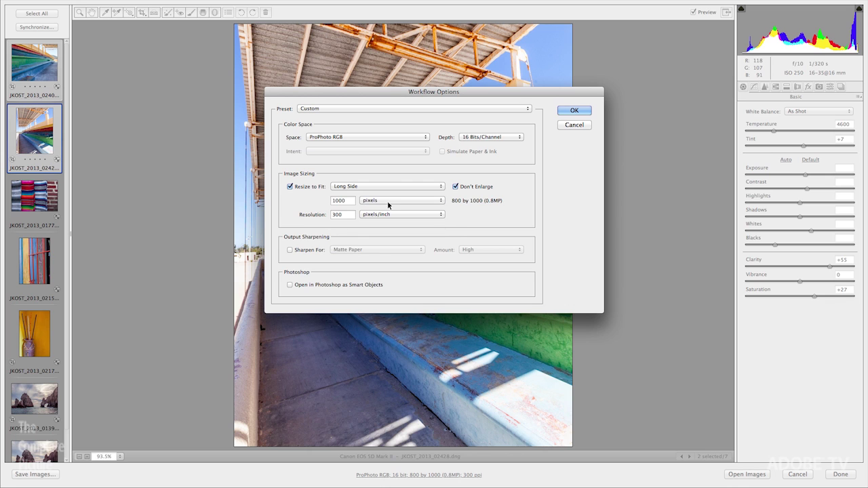
left_click(377, 202)
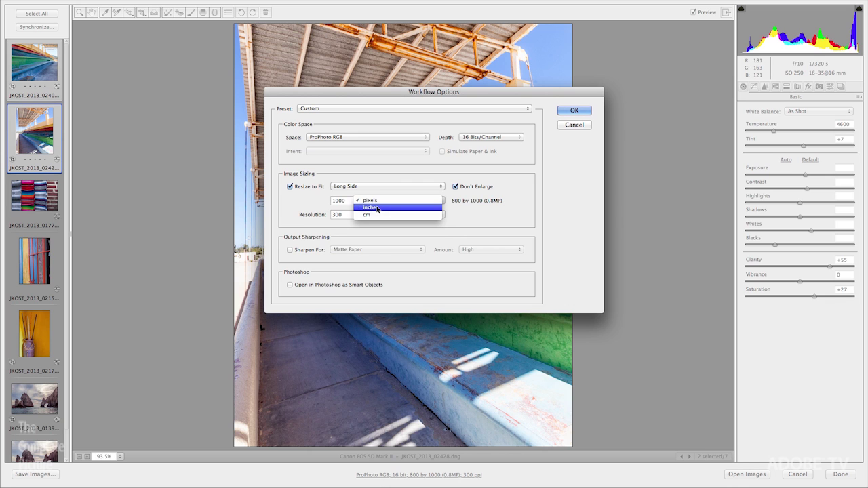
left_click(378, 208)
double_click(351, 201)
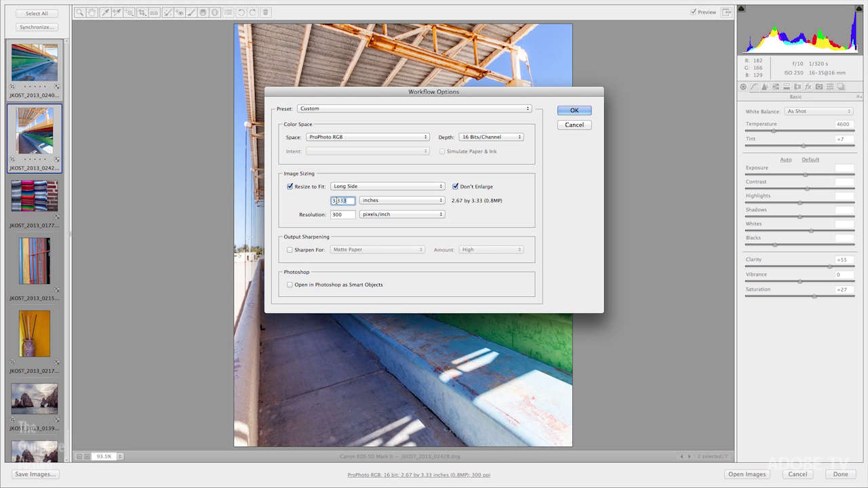
type("10")
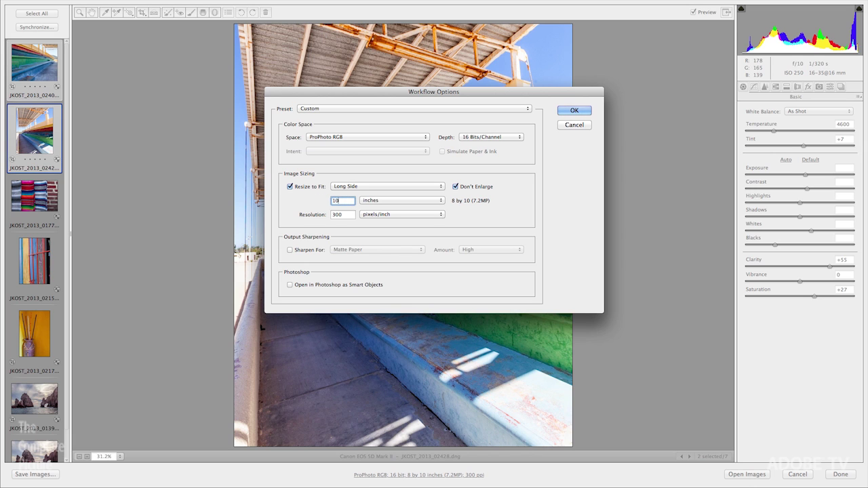
double_click(342, 215)
Turn on Matte Paper, High output sharpening and opening in Photoshop as Smart Objects.
left_click(290, 251)
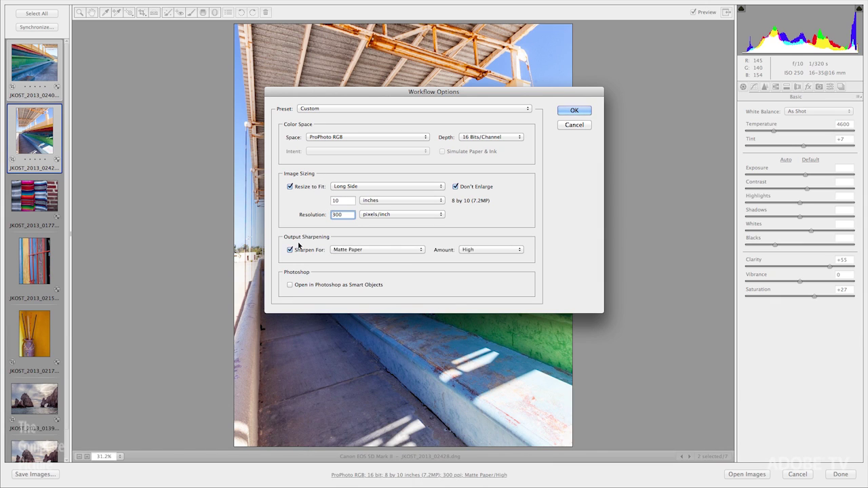
left_click(290, 286)
left_click(361, 109)
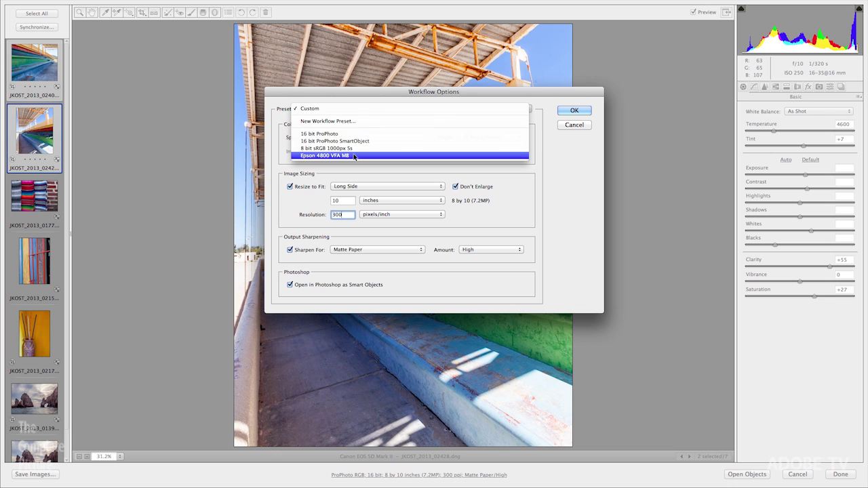
Save the settings as workflow preset 'ProPhoto 16 bit 10 in 300 ppi SMP' and close Workflow Options.
left_click(369, 123)
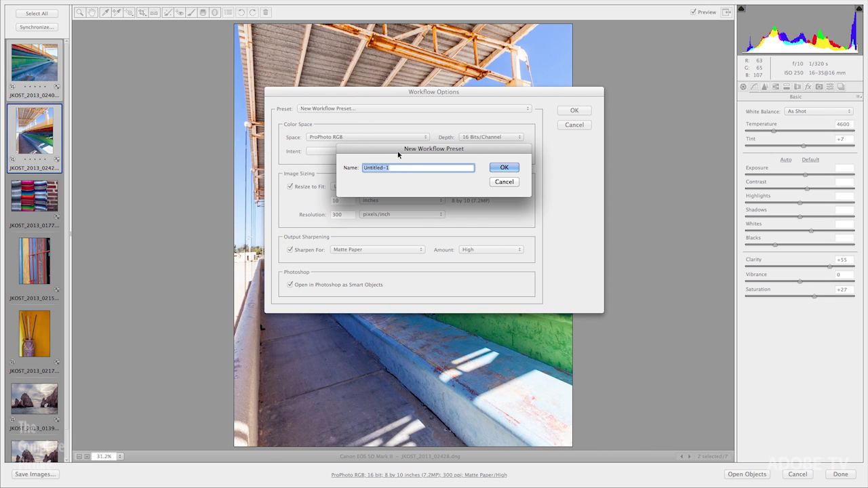
type("ProPhoto 16 bit 10 in 300 ppi SMP")
left_click(503, 168)
left_click(407, 109)
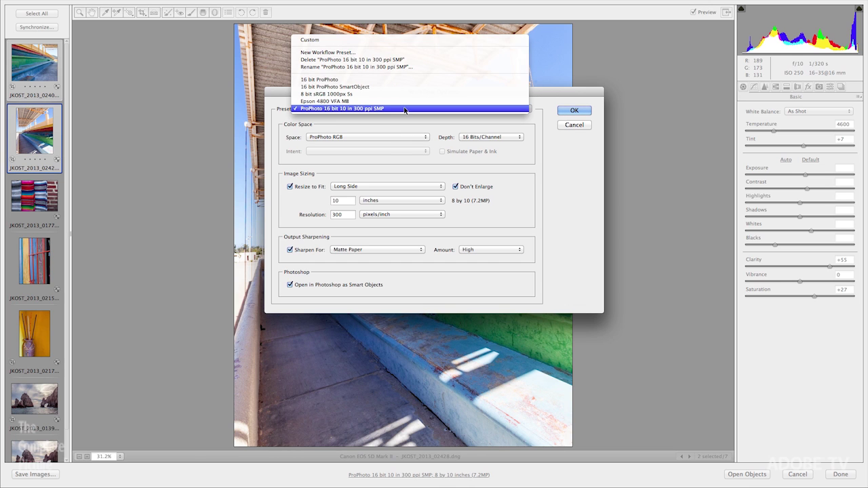
left_click(404, 110)
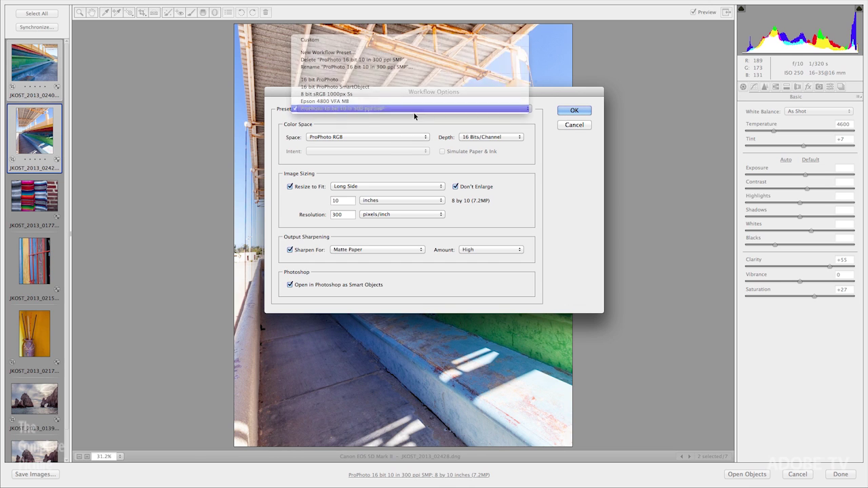
left_click(573, 110)
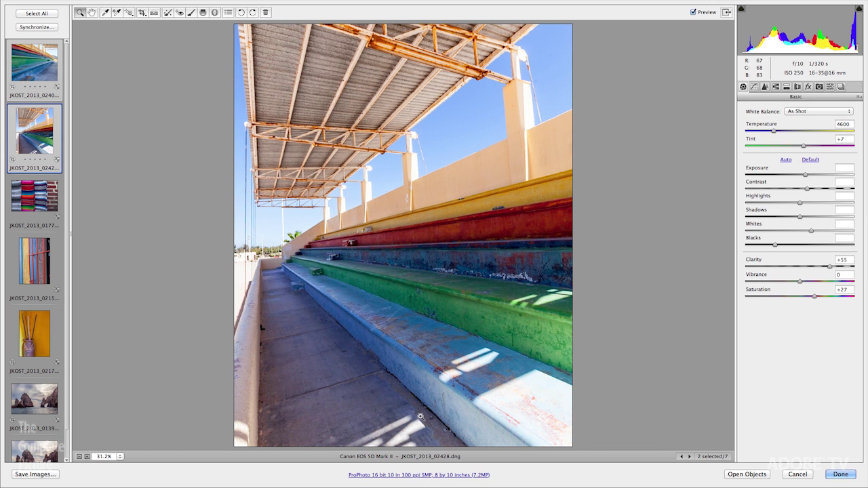
Switch the workflow to the 16 bit ProPhoto preset and show the striped blankets photo JKOST_2013_01770.dng.
right_click(427, 475)
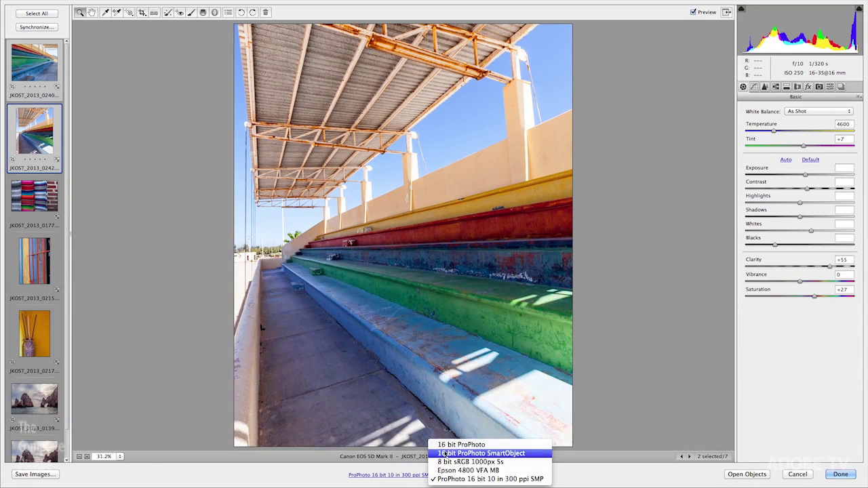
left_click(452, 445)
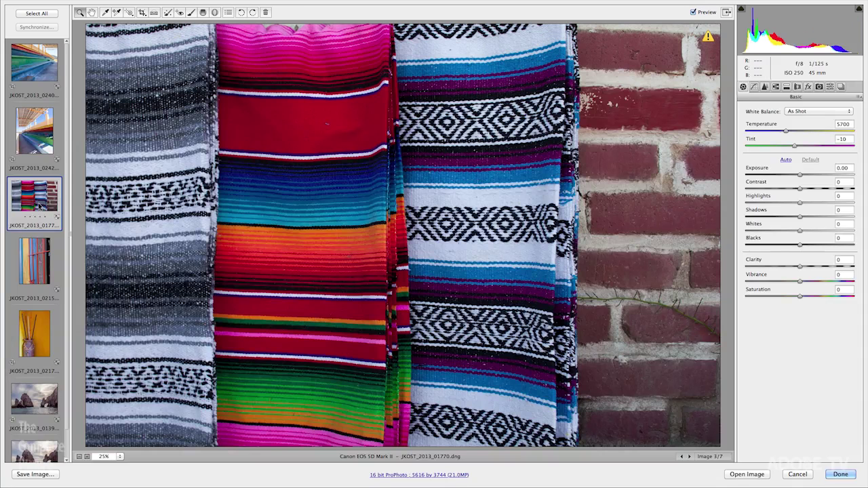
left_click(39, 205)
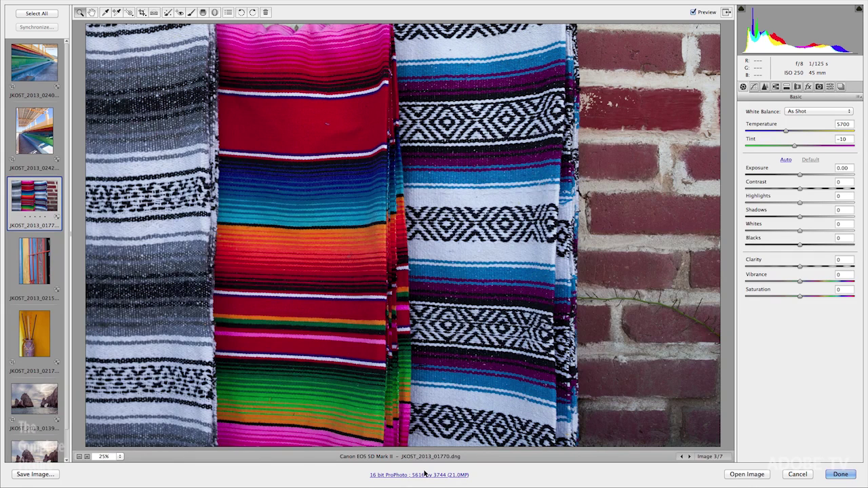
Set the workflow to Pro4800 PLPP, 8 Bits/Channel, Relative intent, with Simulate Paper & Ink on.
left_click(430, 475)
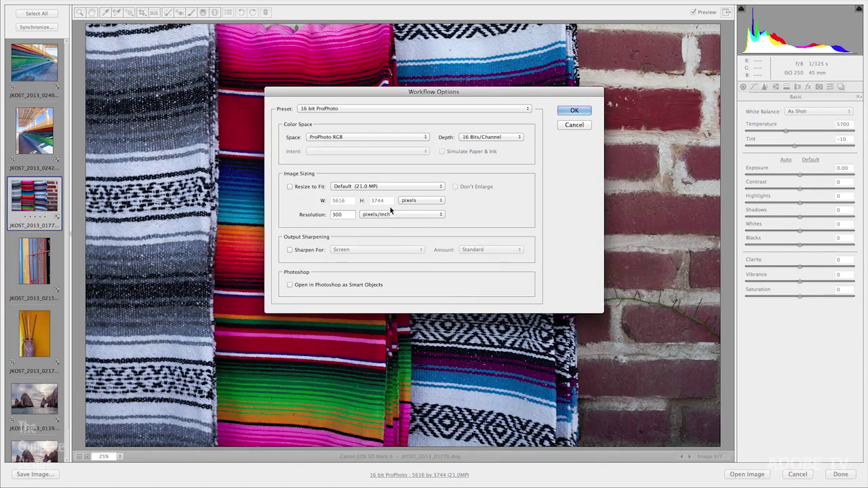
left_click(346, 137)
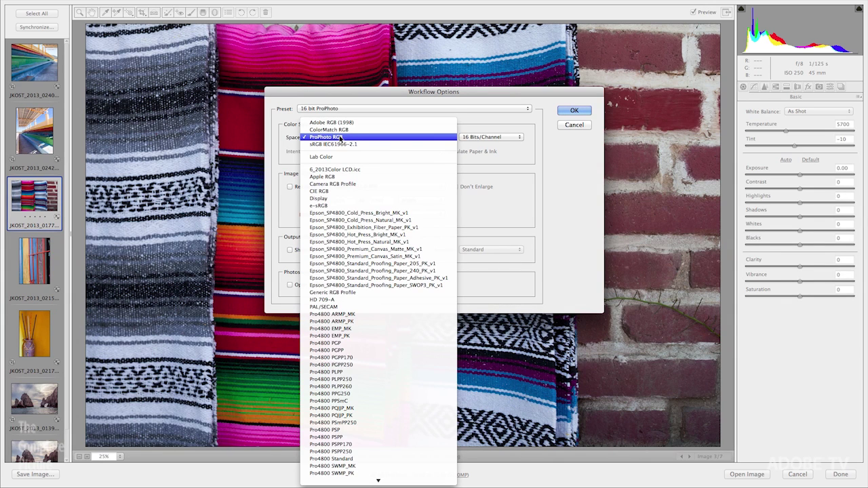
mouse_move(365, 486)
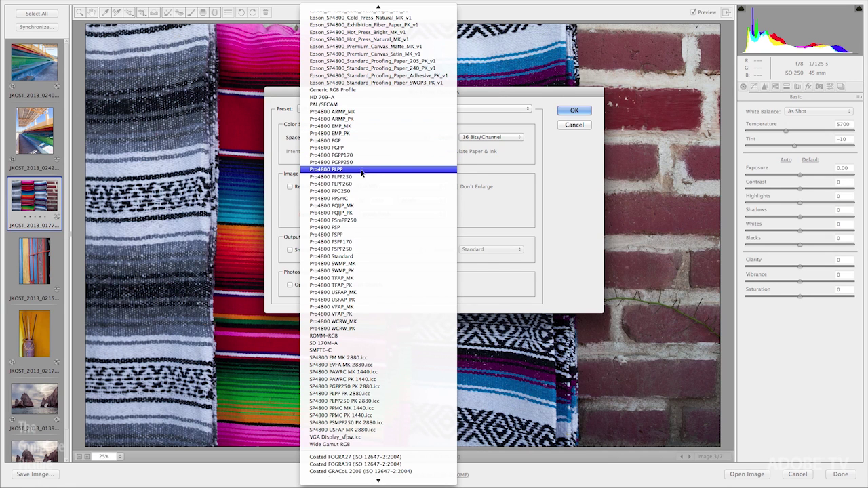
left_click(344, 171)
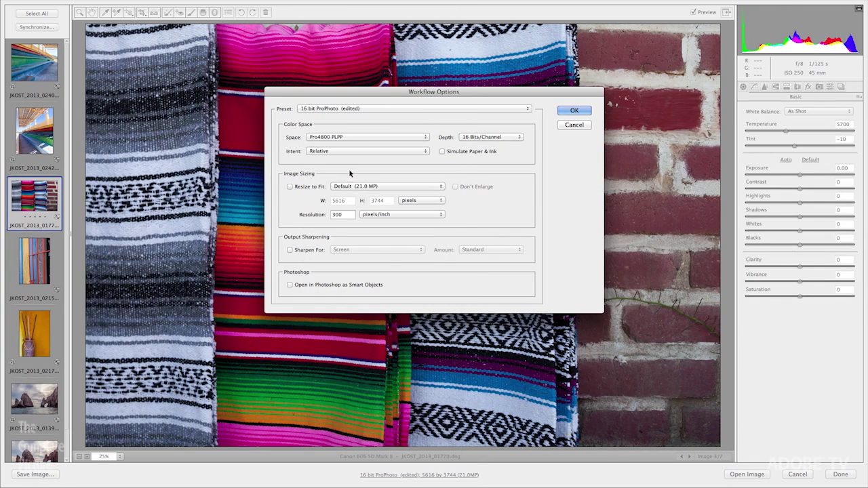
left_click(484, 137)
left_click(486, 130)
left_click(333, 152)
left_click(333, 152)
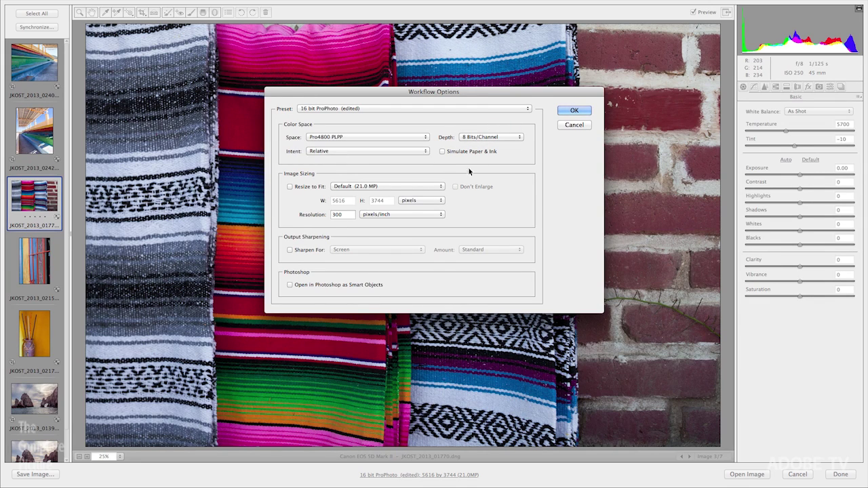
left_click(442, 152)
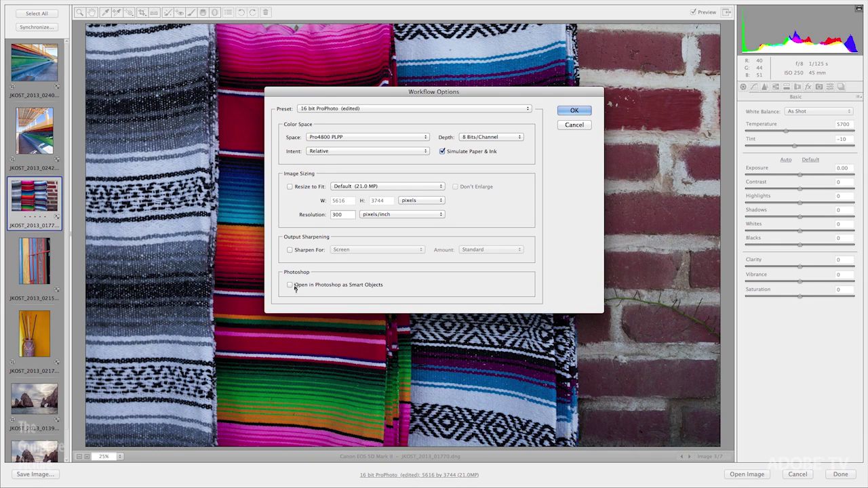
left_click(362, 109)
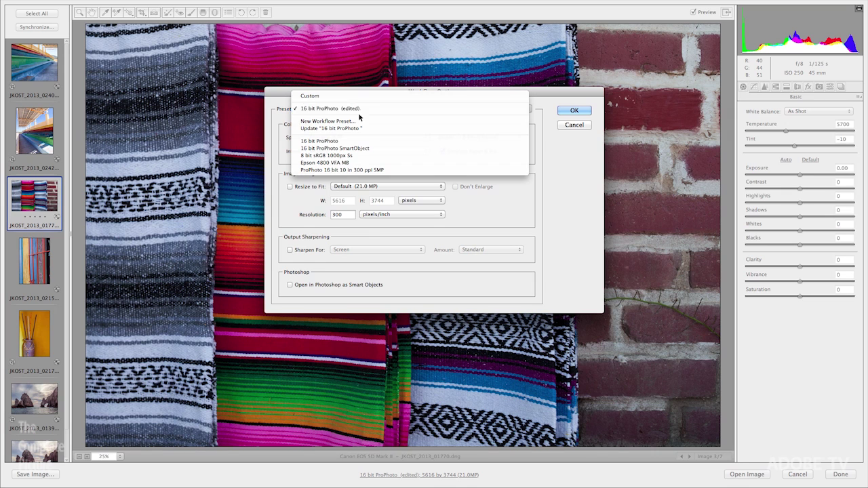
Save the settings as workflow preset 'Soft Proof E4800 PLPP' and close Workflow Options.
left_click(360, 121)
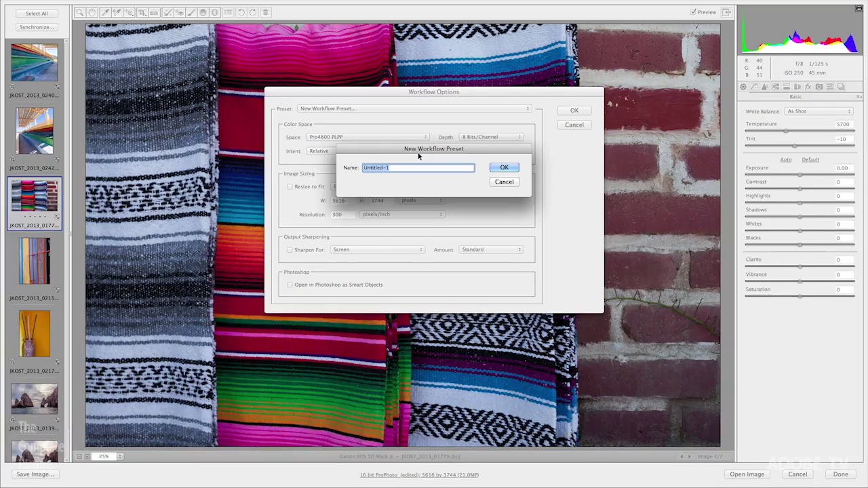
type("Soft Proof E4800 PLPP")
left_click(505, 168)
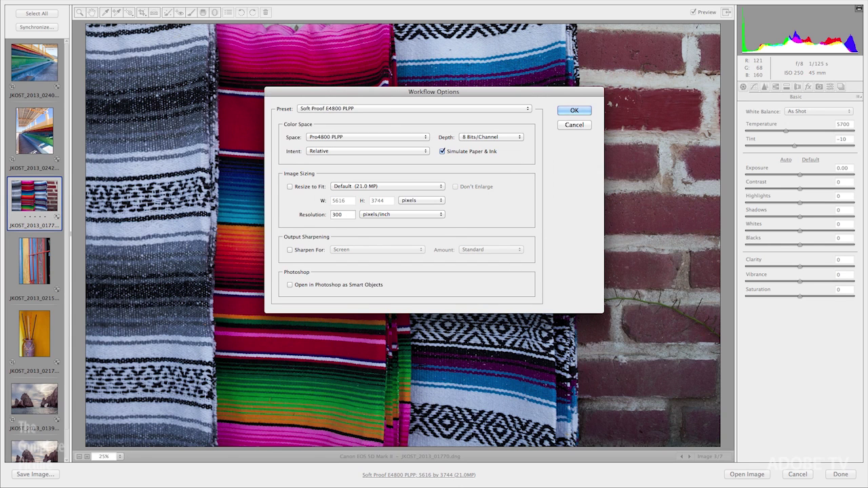
left_click(382, 108)
left_click(381, 108)
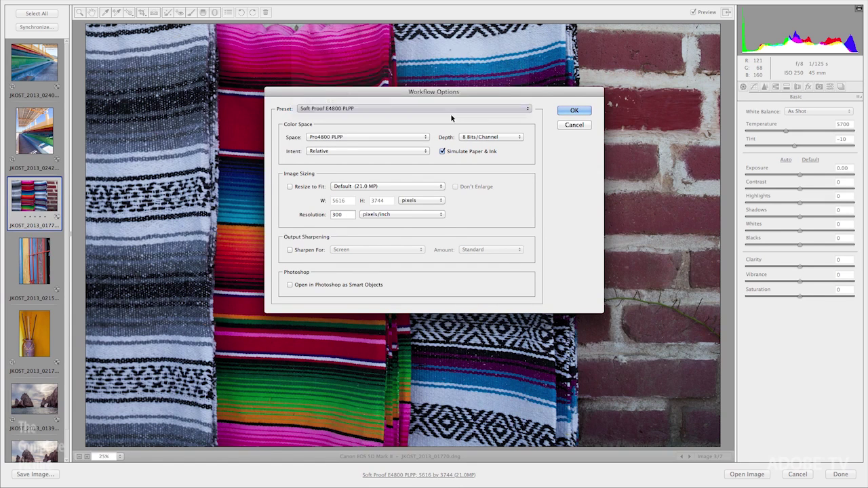
left_click(575, 111)
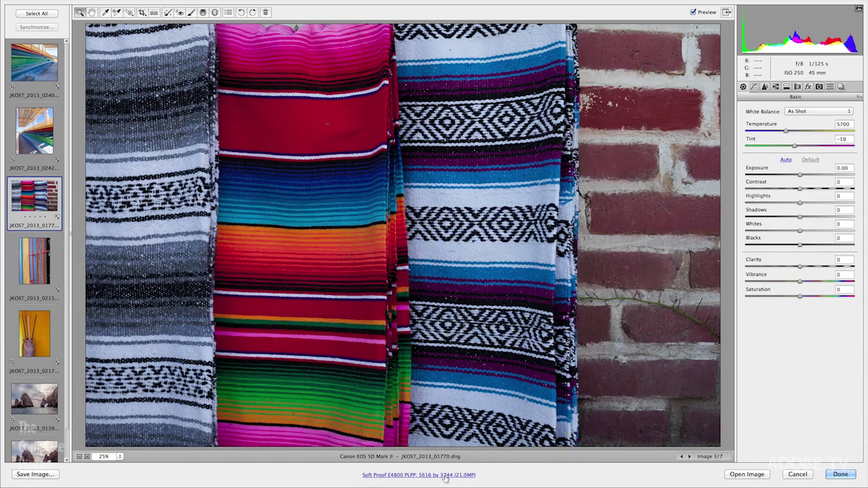
Preview the blankets under the Epson 4800 VFA MB preset, then under Soft Proof E4800 PLPP.
right_click(445, 476)
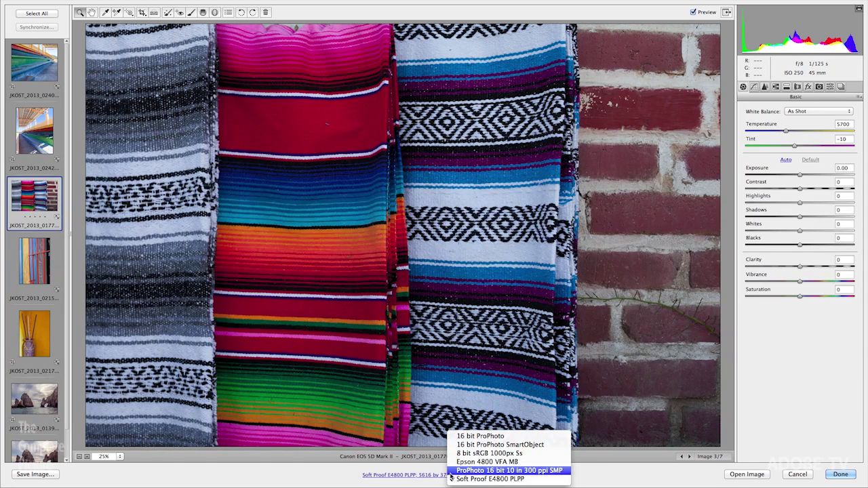
left_click(505, 463)
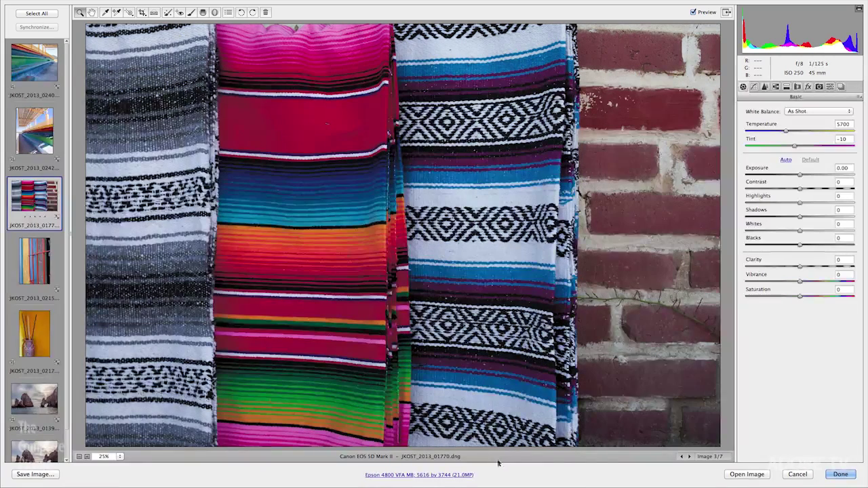
left_click(464, 476)
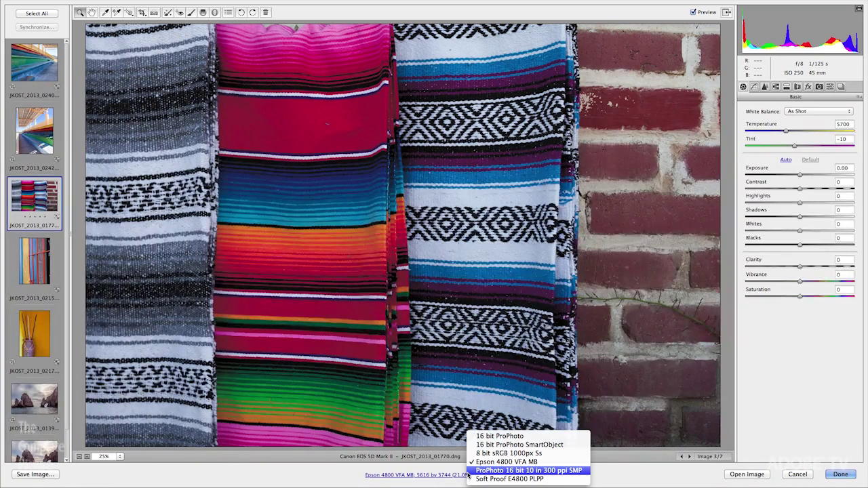
left_click(485, 478)
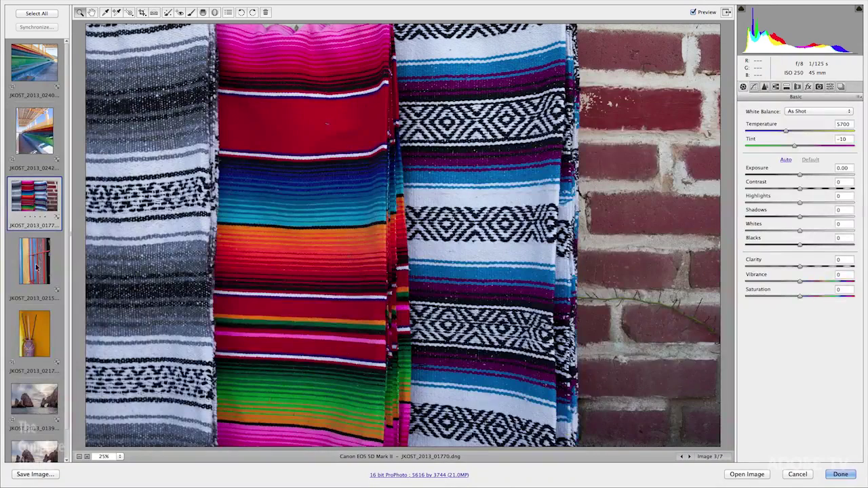
left_click(38, 263)
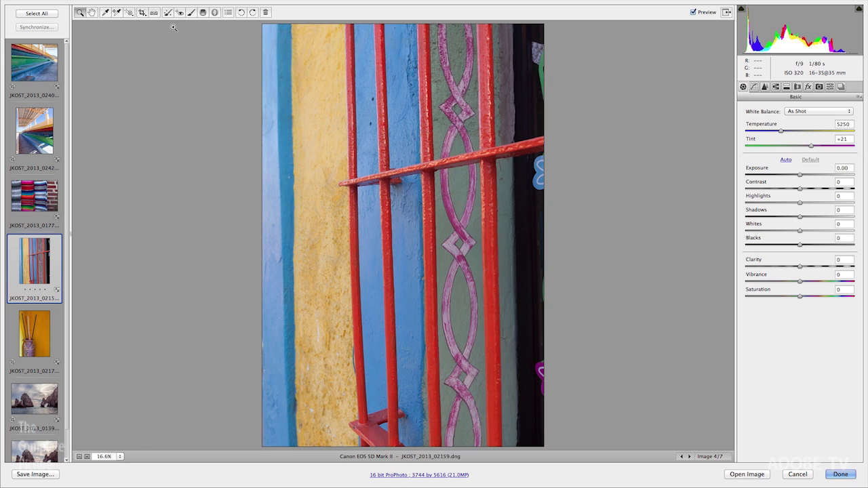
Add a size 6 spot removal on a blue-wall blemish and set its type to Heal.
left_click(168, 13)
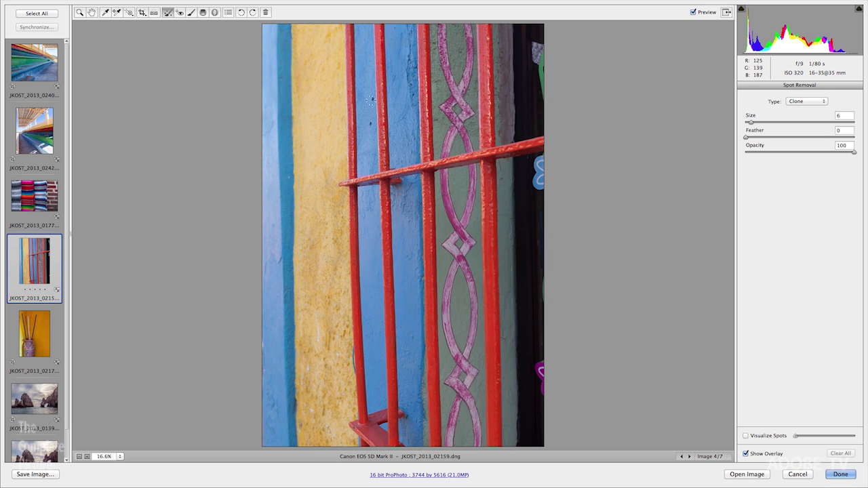
left_click(371, 99)
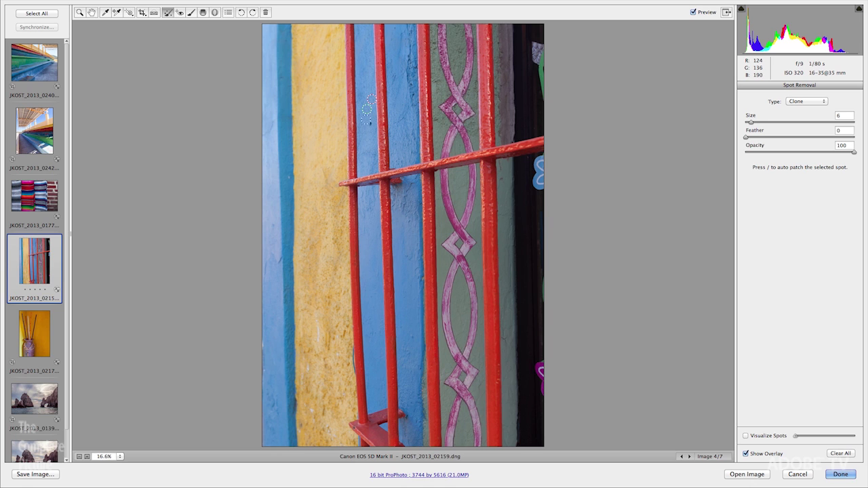
left_click(796, 102)
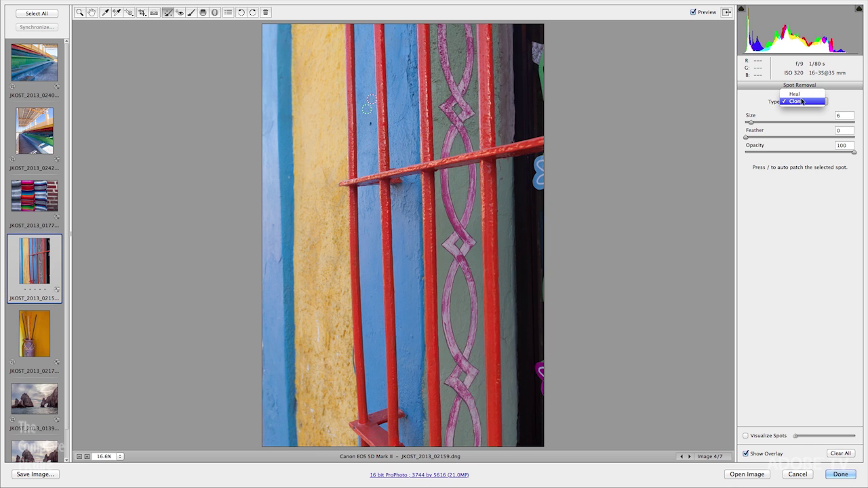
left_click(803, 94)
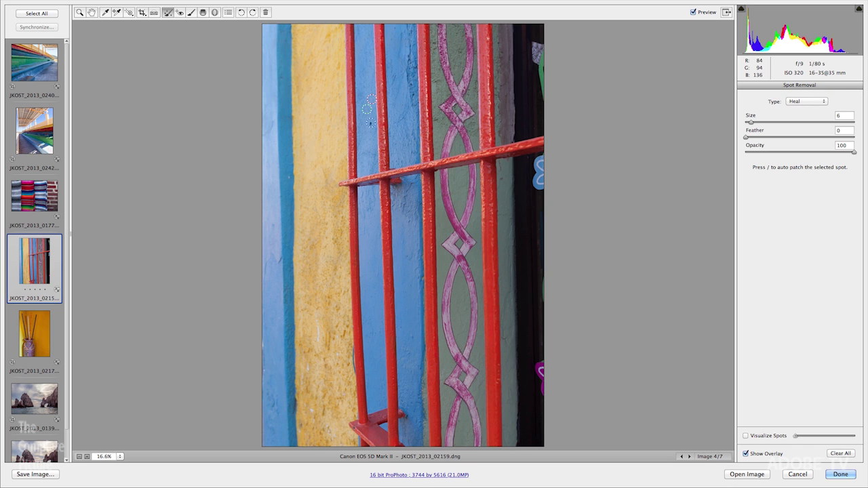
Heal a stroke on the upper blue wall, then switch the spot tool to Clone at size 70.
left_click_drag(370, 123, 369, 135)
left_click_drag(752, 122, 784, 122)
left_click(816, 102)
left_click(805, 109)
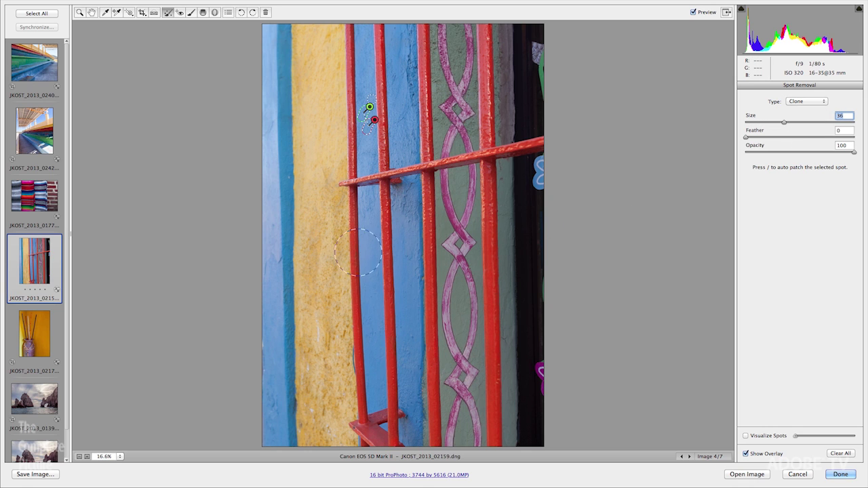
key("bracketright")
key("bracketright")
key("bracketright")
key("bracketright")
key("bracketright")
key("bracketright")
key("bracketright")
key("bracketright")
key("bracketright")
key("bracketright")
key("bracketright")
key("bracketright")
key("bracketright")
key("bracketright")
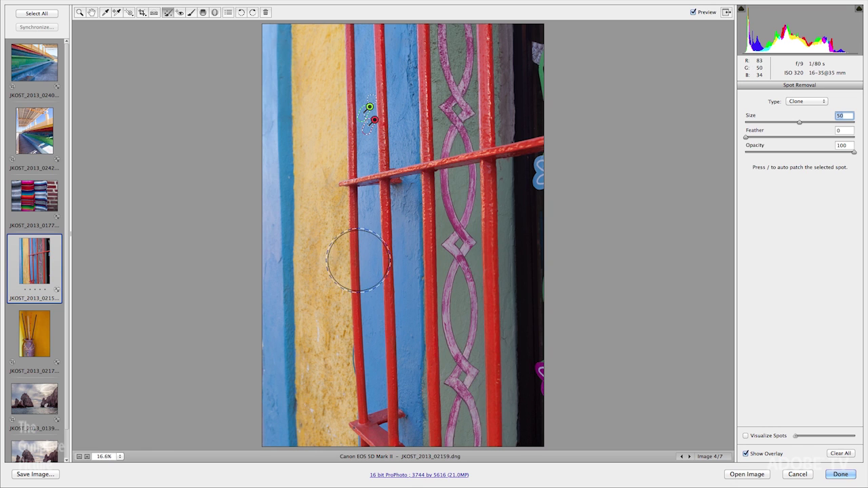
key("bracketright")
key("bracketright")
key("bracketright")
key("bracketright")
key("bracketright")
key("bracketright")
key("bracketright")
key("bracketright")
key("bracketright")
key("bracketright")
key("bracketright")
key("bracketright")
key("bracketright")
key("bracketright")
key("bracketright")
key("bracketright")
key("bracketright")
key("bracketright")
key("bracketright")
key("bracketright")
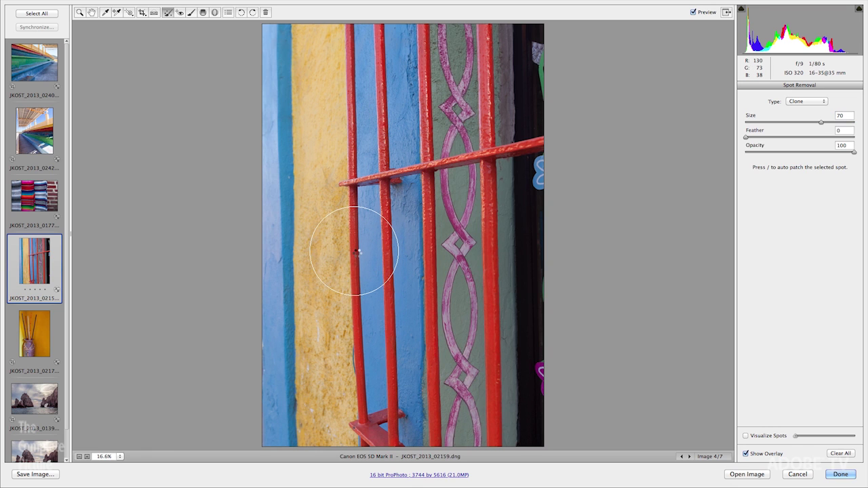
Place a clone spot over the left red bar and shift its source toward the right side.
left_click(357, 253)
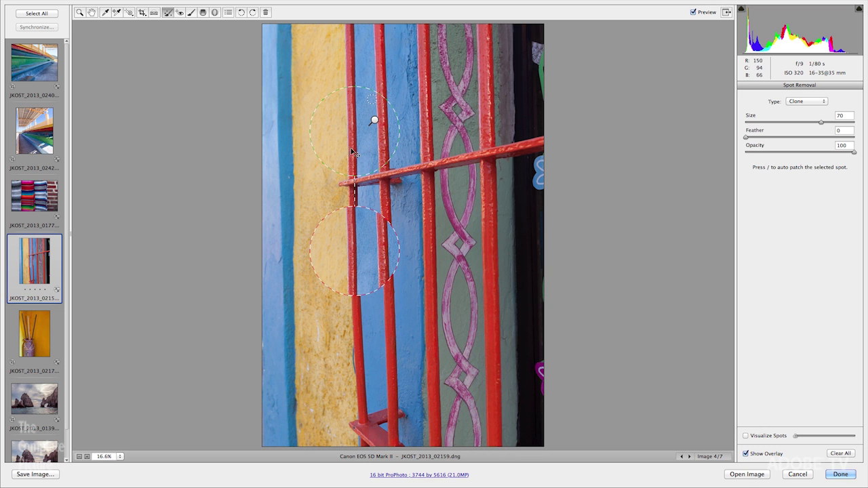
mouse_move(353, 145)
left_mouse_down()
mouse_move(437, 152)
mouse_move(508, 138)
mouse_move(529, 122)
left_mouse_up()
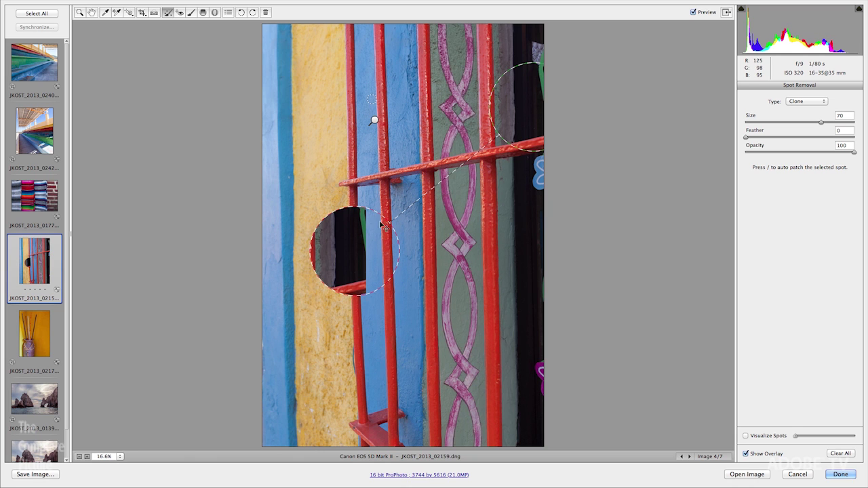
left_click_drag(526, 126, 486, 135)
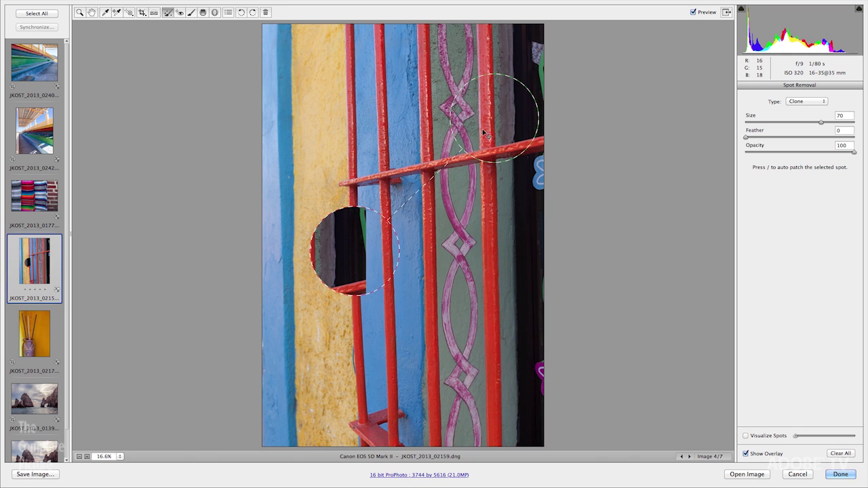
key("ctrl+z")
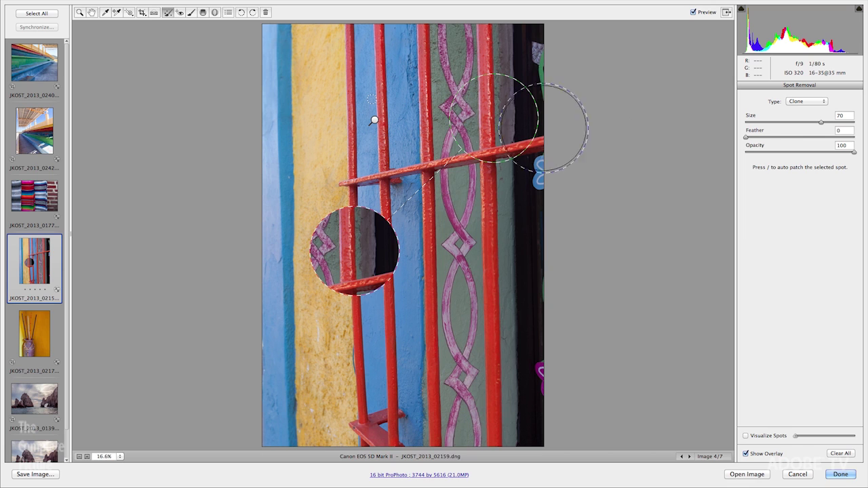
key("ctrl+z")
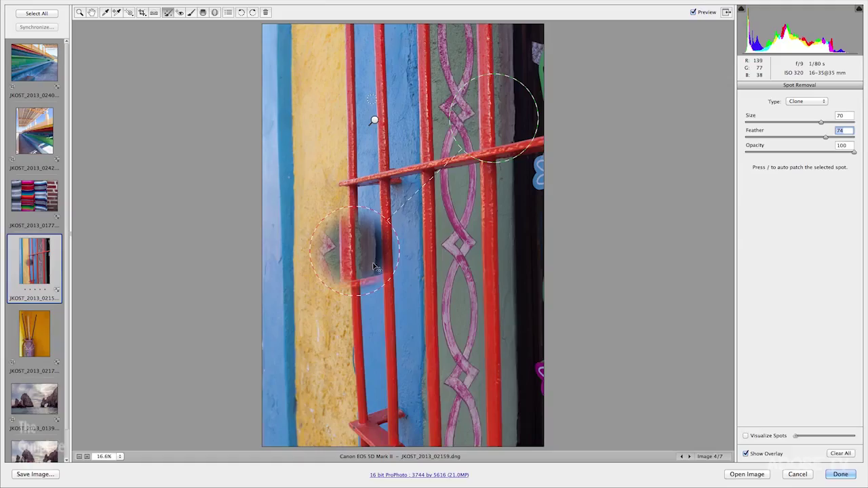
Set the clone Feather to 0 and move the patch down onto the lower-left wall.
type("0")
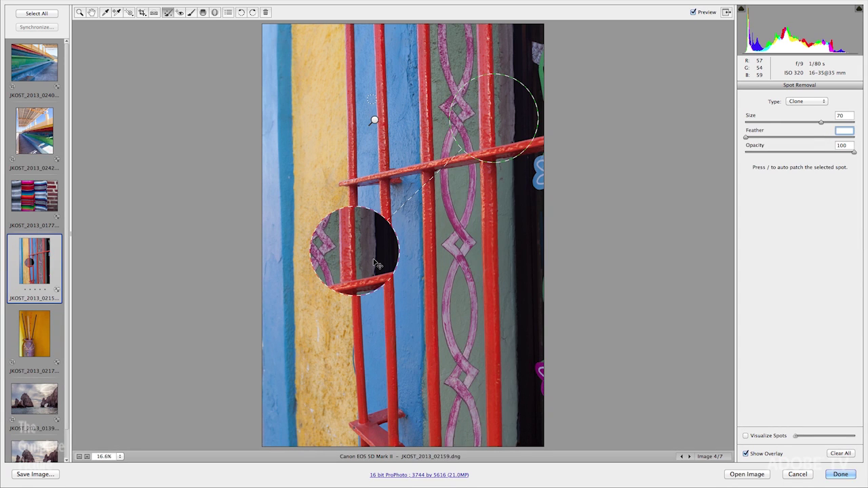
mouse_move(369, 261)
left_mouse_down()
mouse_move(384, 266)
mouse_move(391, 375)
mouse_move(382, 351)
left_mouse_up()
key("bracketleft")
key("bracketleft")
key("bracketleft")
key("bracketleft")
key("bracketleft")
key("bracketleft")
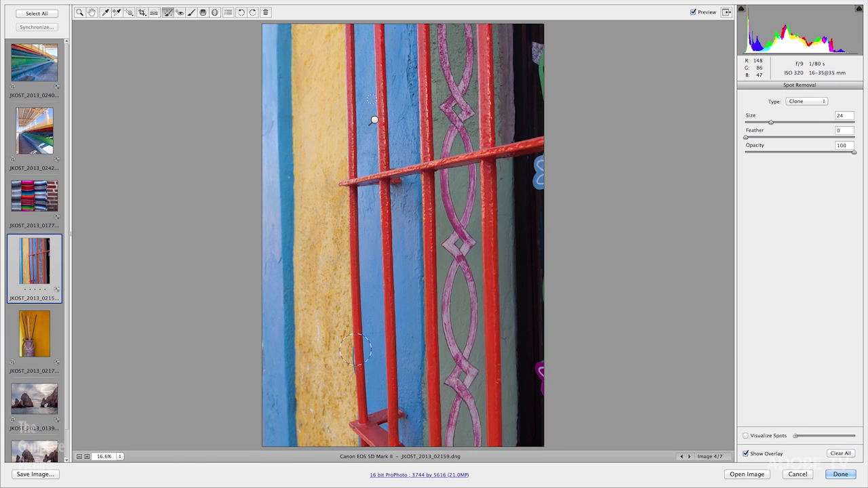
Paint a thin clone stroke down the left red bar, sourcing it from higher up the bar.
key("bracketleft")
key("bracketleft")
key("bracketleft")
key("bracketleft")
key("bracketleft")
left_click_drag(353, 354, 358, 381)
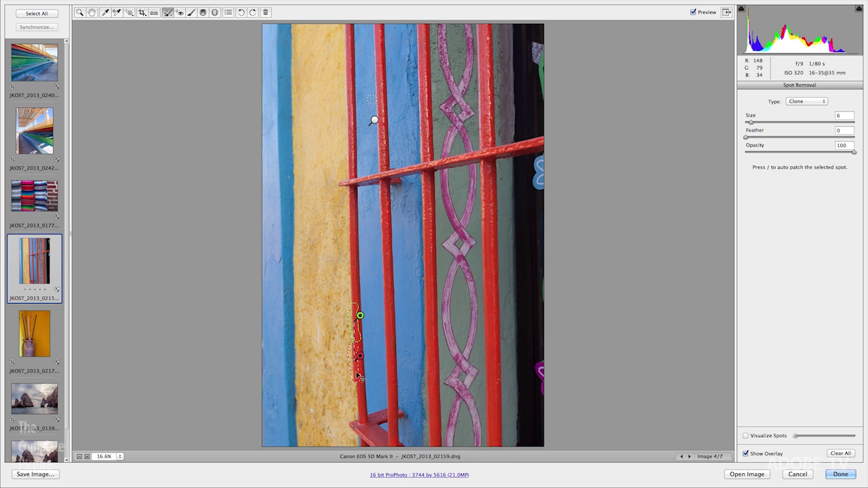
key("ctrl+plus")
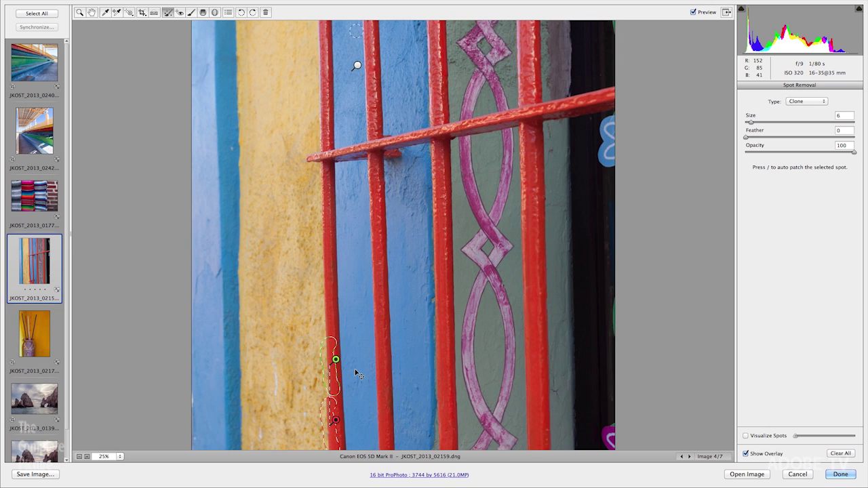
key("ctrl+plus")
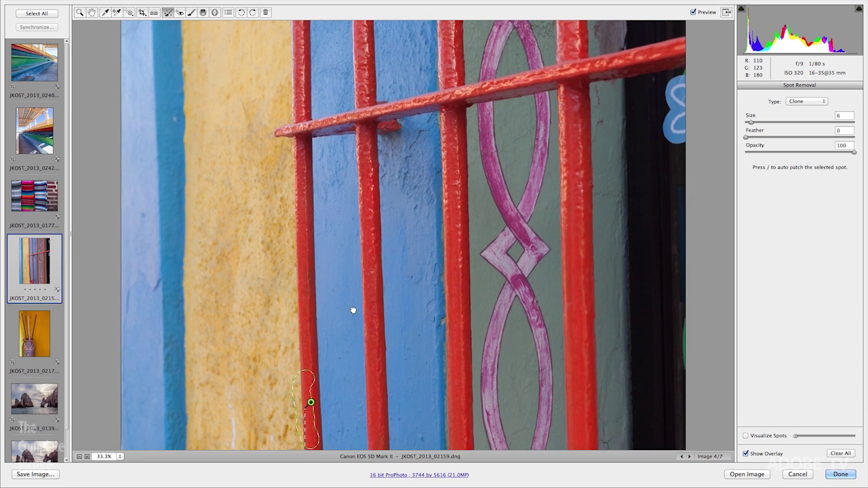
left_click_drag(352, 310, 388, 143)
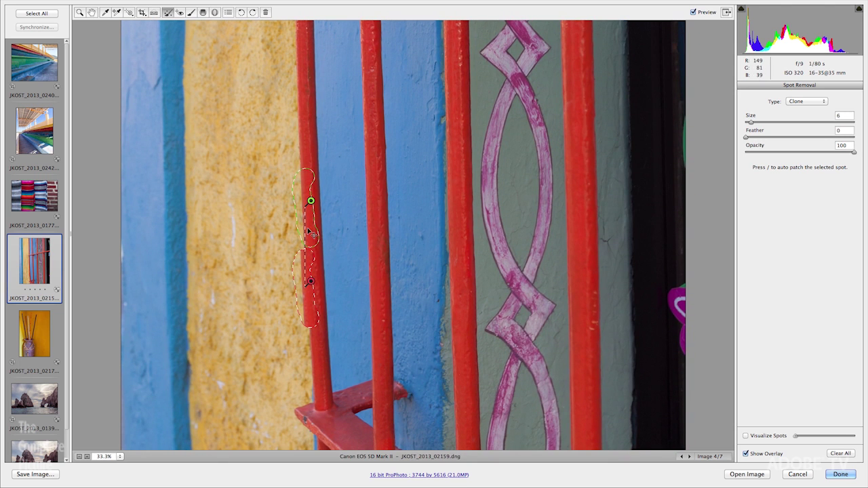
mouse_move(307, 228)
left_mouse_down()
mouse_move(313, 205)
mouse_move(305, 206)
left_mouse_up()
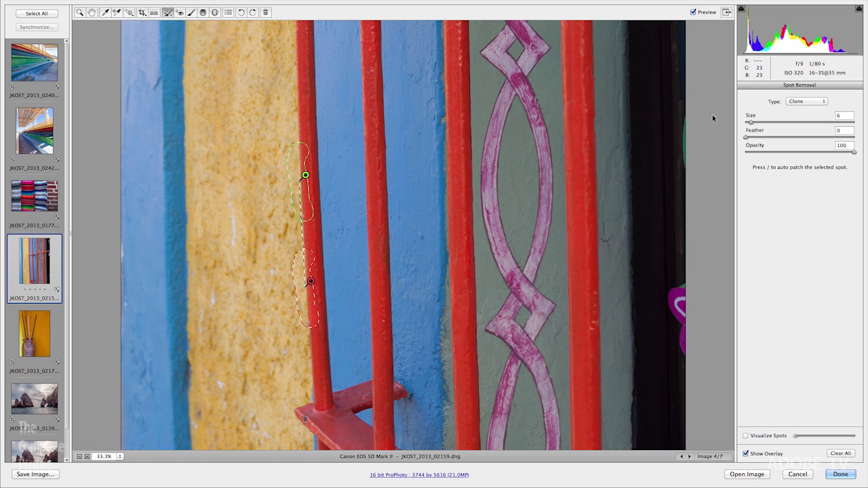
Feather the clone stroke to 54 and toggle the spot overlay to compare the result.
left_click_drag(747, 139, 777, 139)
left_click_drag(782, 139, 809, 142)
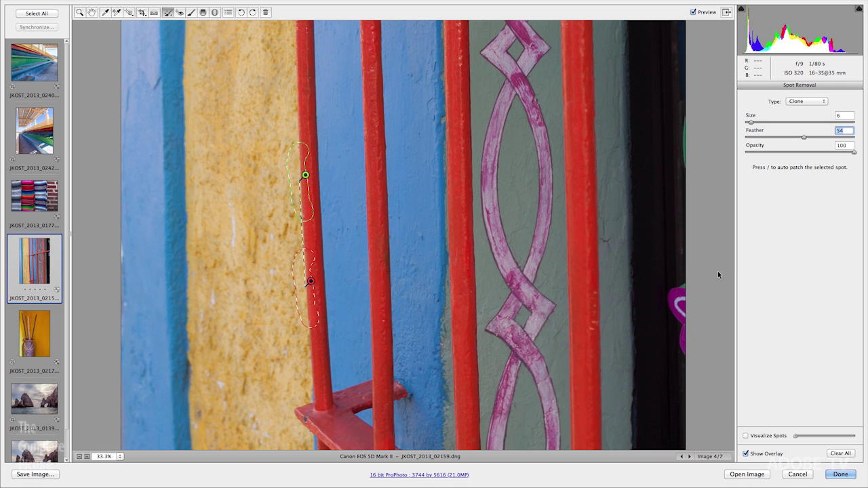
key("v")
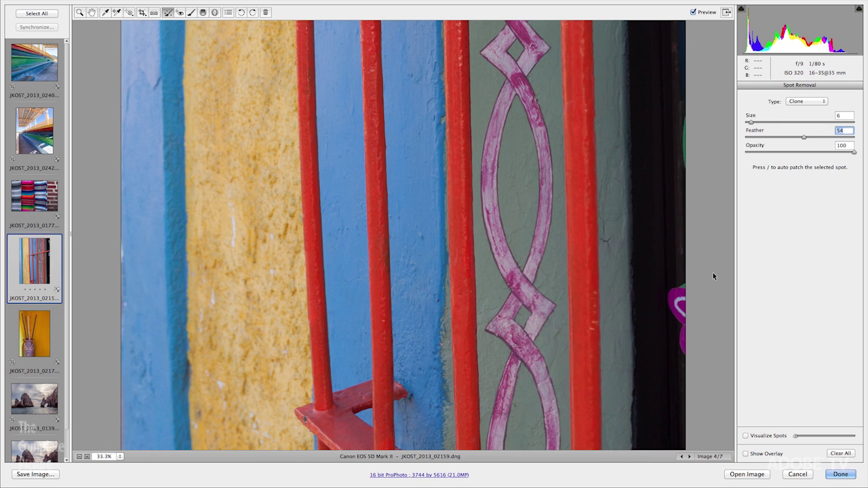
left_click(746, 454)
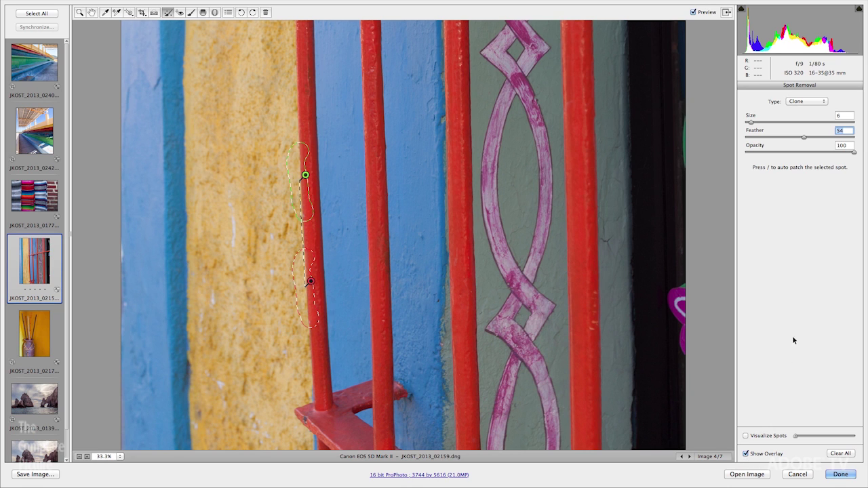
key("v")
key("v")
left_click(38, 346)
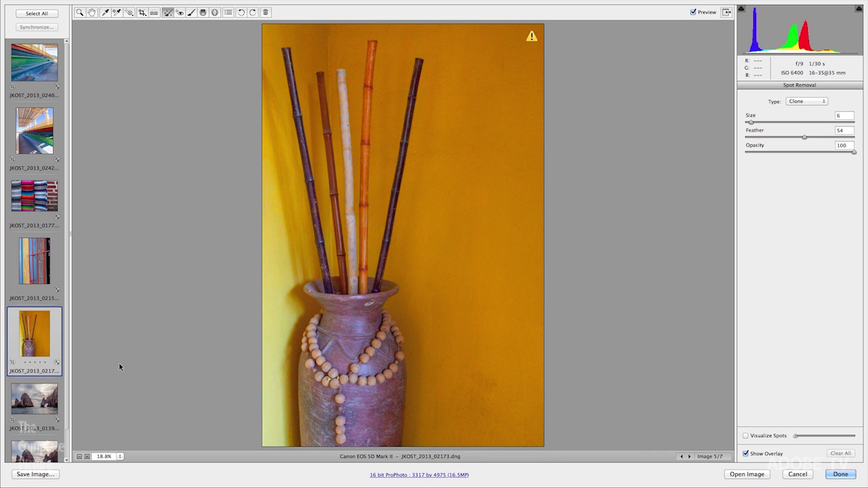
View the vase photo at 100% and pan to the vase rim and bamboo stalks.
left_click(120, 456)
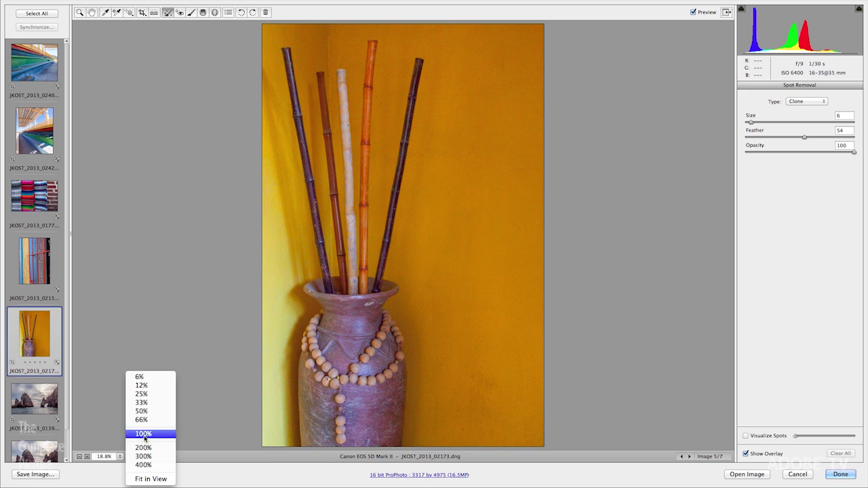
left_click(143, 433)
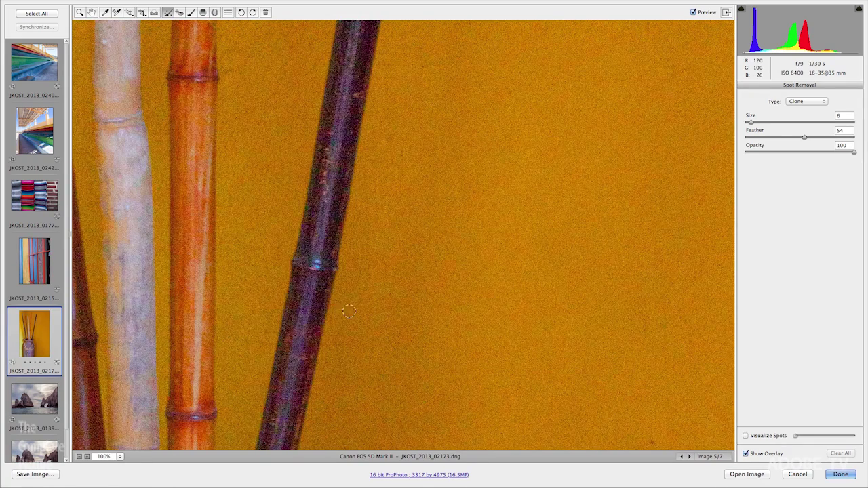
left_click_drag(324, 293, 510, 120)
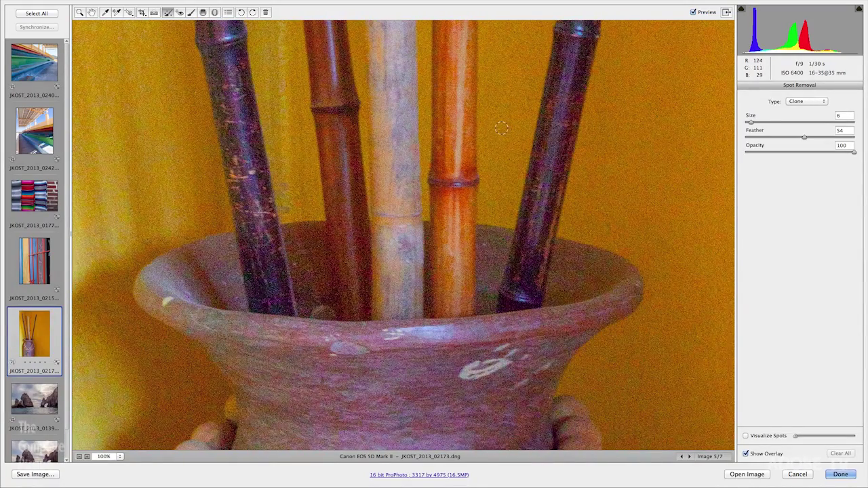
key("h")
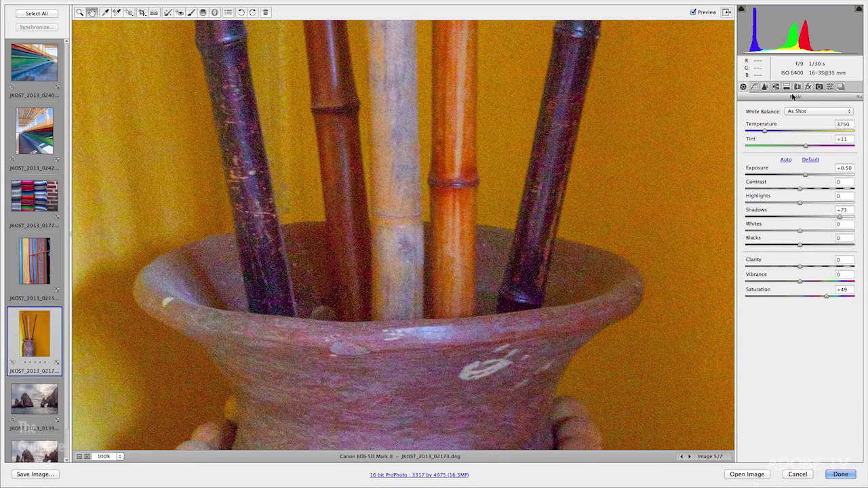
left_click(765, 87)
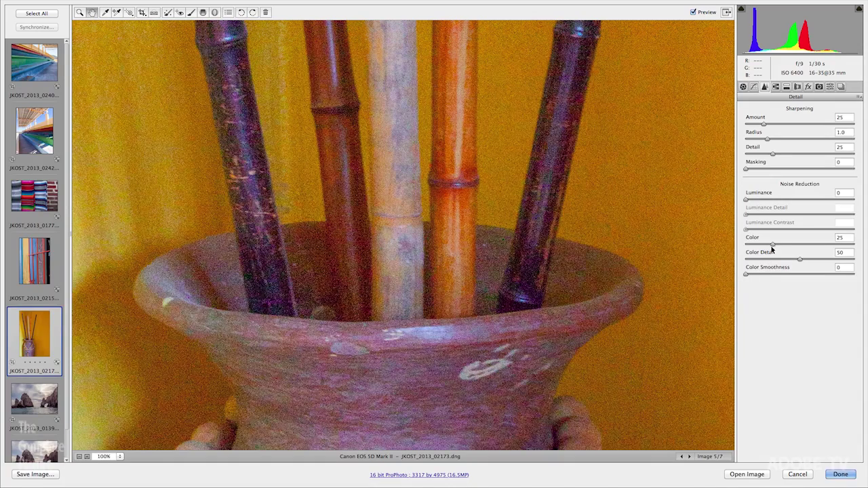
Set Color noise reduction to 25 after checking it at 0, and try Color Detail at 100, 0, then 50.
left_click_drag(772, 244, 737, 248)
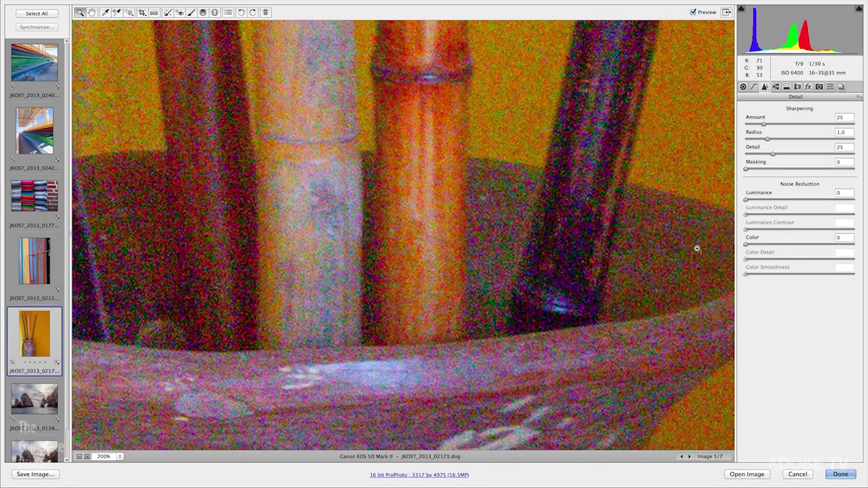
left_click_drag(746, 245, 773, 245)
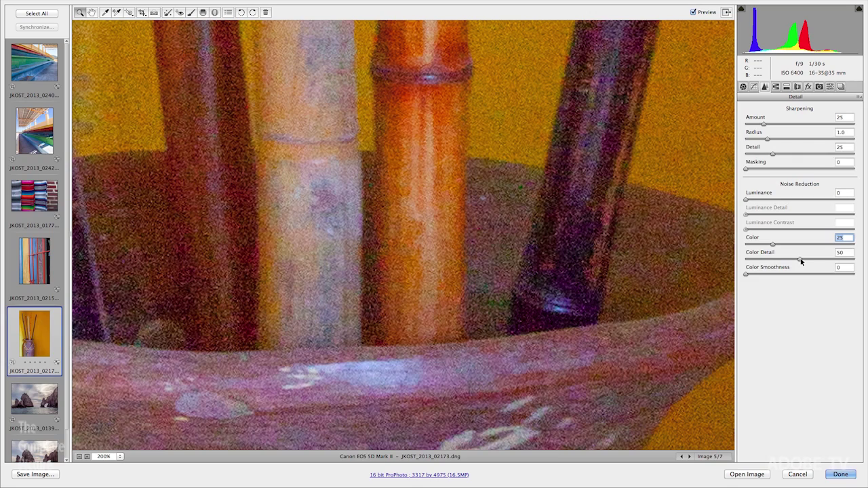
left_click_drag(800, 260, 803, 262)
left_click_drag(858, 267, 862, 272)
type("0")
double_click(746, 261)
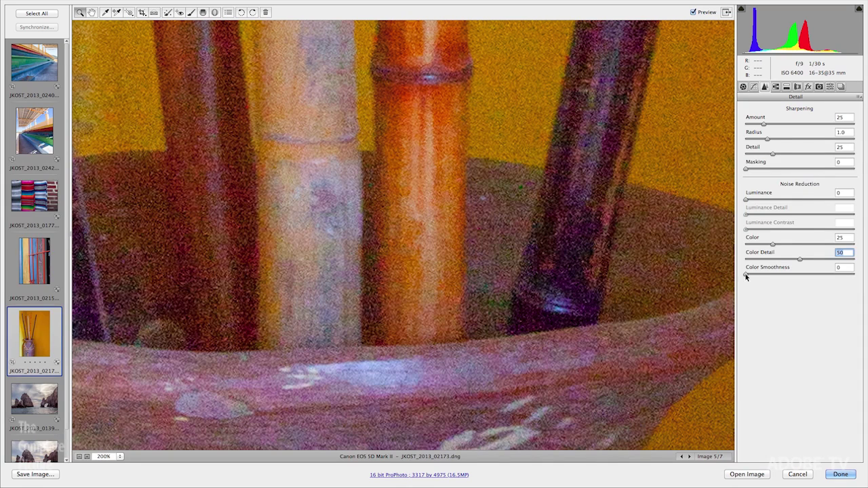
Compare Color Smoothness at 100, 45 and 0 to judge the colour speckle smoothing.
left_click_drag(746, 274, 867, 285)
left_click_drag(813, 278, 793, 280)
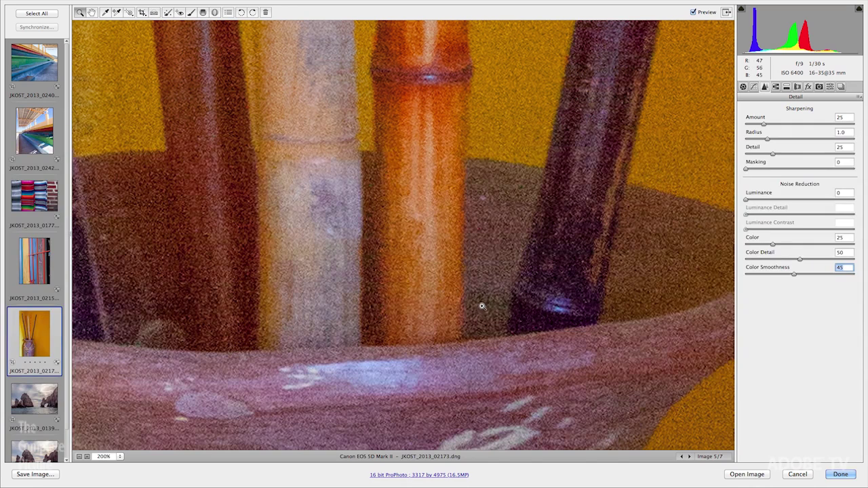
left_click_drag(794, 275, 725, 282)
left_click_drag(746, 274, 823, 276)
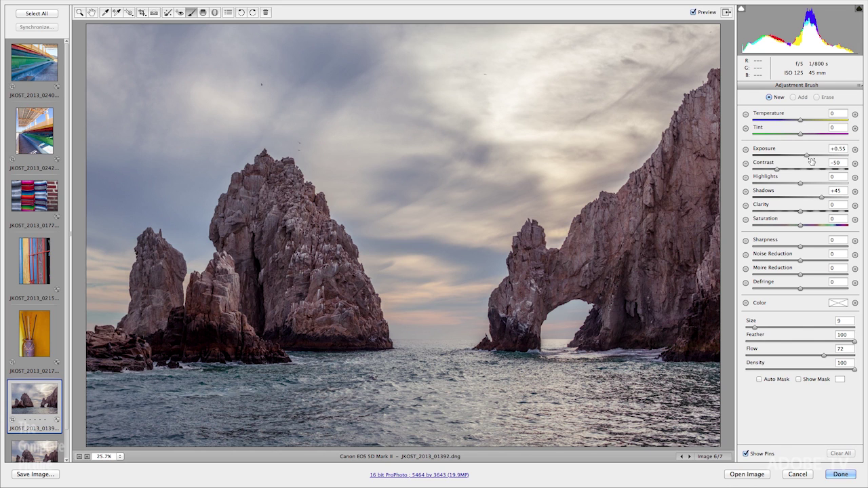
Set the adjustment brush to Exposure +0.95, Shadows +33, Flow 50 and paint the shadowed left rocks.
left_click(854, 150)
left_click_drag(806, 157, 806, 156)
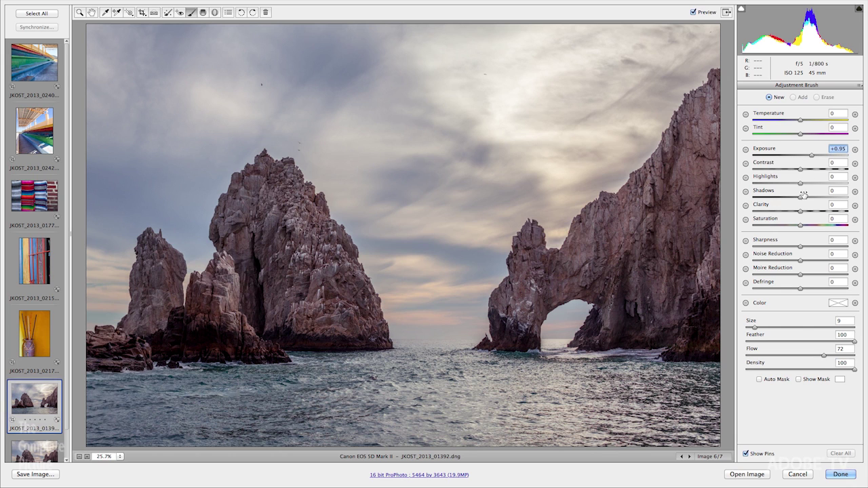
left_click_drag(800, 197, 818, 199)
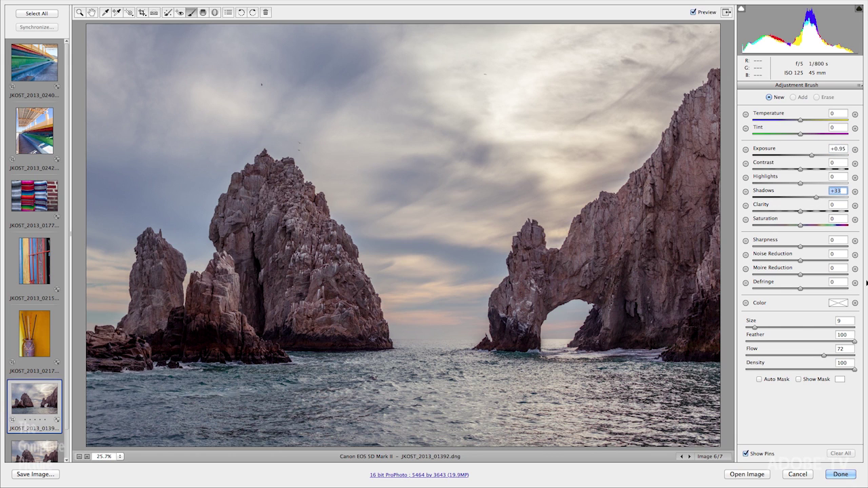
left_click_drag(825, 359, 808, 362)
mouse_move(172, 337)
left_mouse_down()
mouse_move(252, 283)
mouse_move(254, 318)
mouse_move(276, 265)
mouse_move(259, 237)
mouse_move(250, 243)
mouse_move(289, 278)
mouse_move(291, 321)
mouse_move(366, 325)
left_mouse_up()
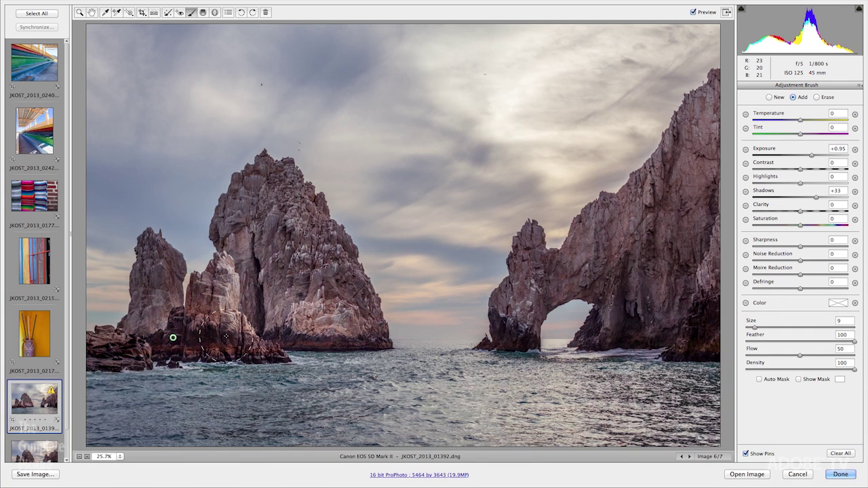
Brush over the lower-left rocks, spire and central rock, then set Saturation -16 and Exposure +0.60.
mouse_move(158, 345)
left_mouse_down()
mouse_move(116, 352)
mouse_move(155, 317)
mouse_move(157, 268)
mouse_move(177, 298)
left_mouse_up()
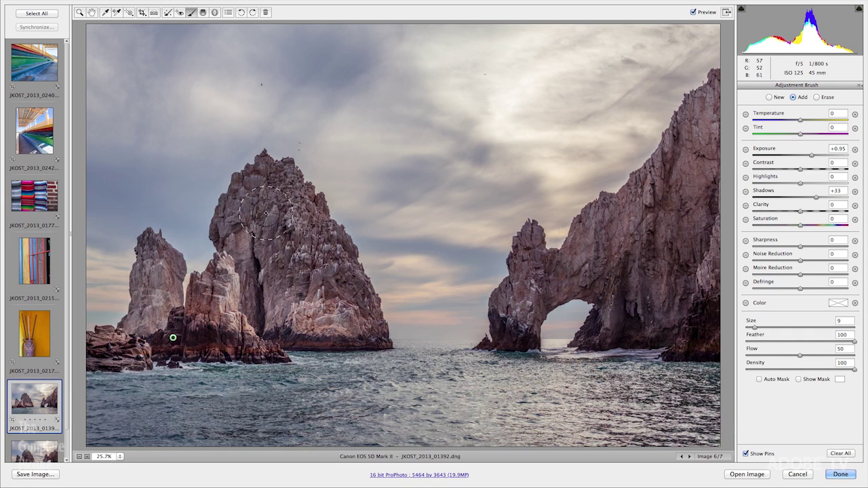
mouse_move(266, 213)
left_mouse_down()
mouse_move(310, 290)
mouse_move(396, 318)
left_mouse_up()
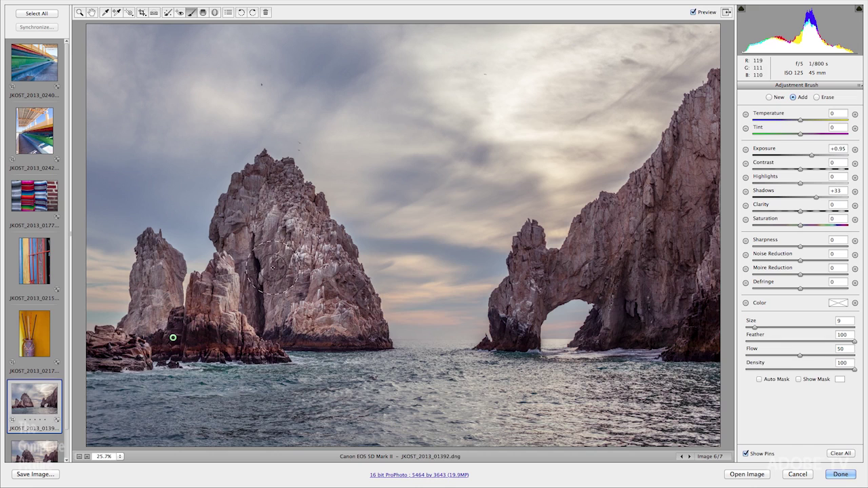
left_click_drag(279, 251, 370, 306)
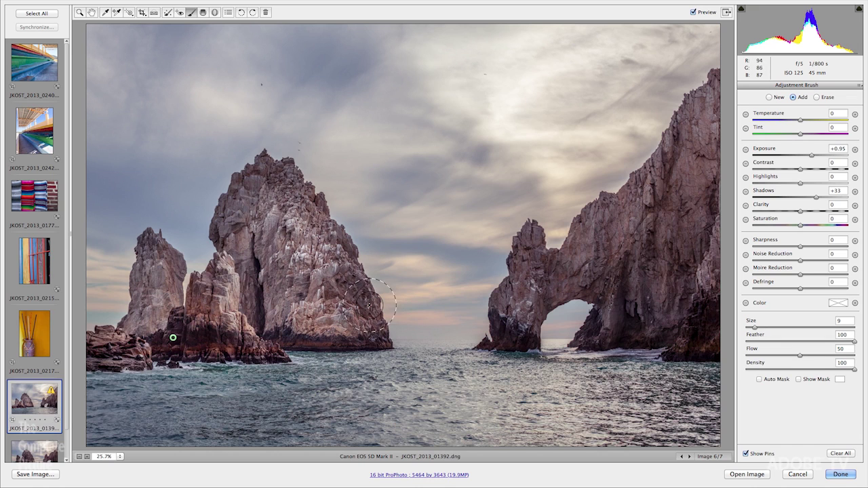
left_click(798, 225)
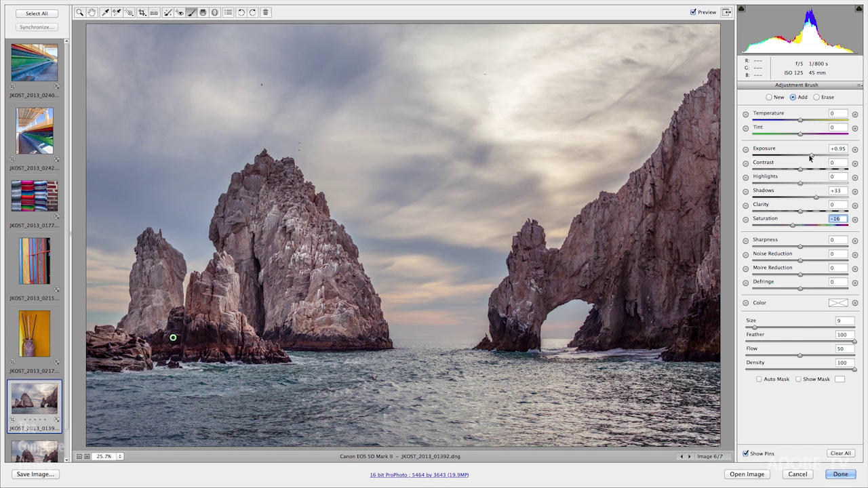
left_click_drag(811, 157, 805, 156)
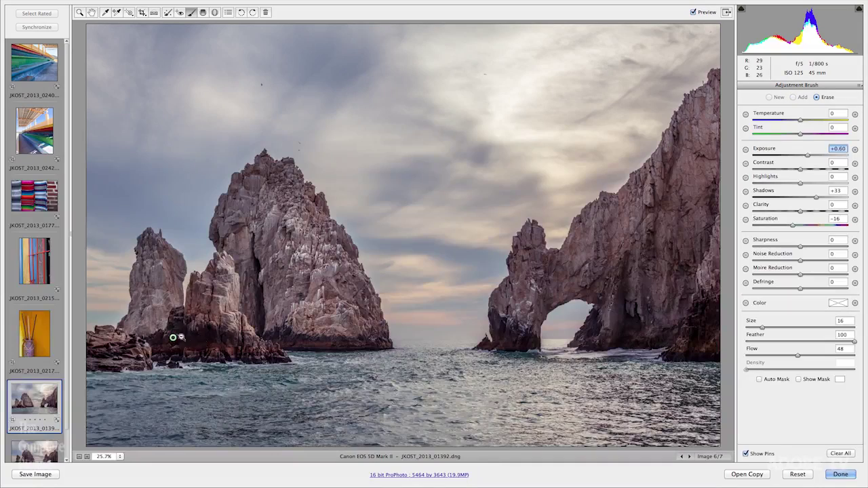
Confirm the exposure, set the new pin's Shadows to +15, then delete that extra brush adjustment.
key("Return")
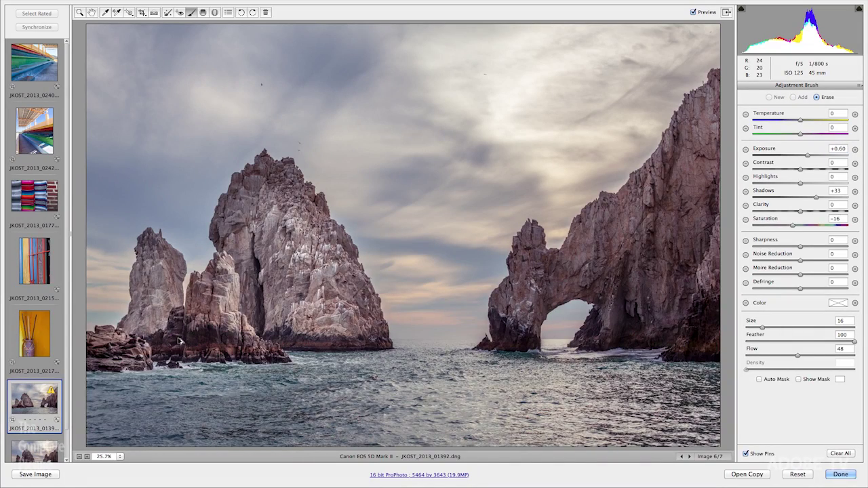
key("alt")
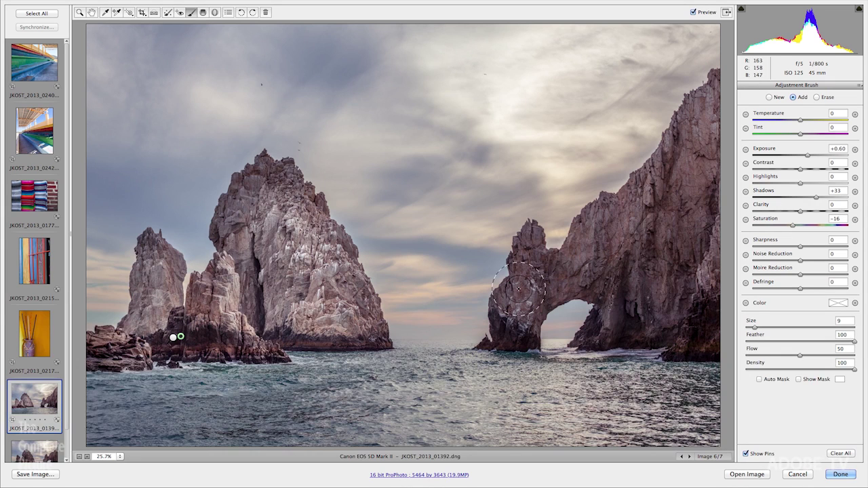
left_click_drag(807, 156, 805, 156)
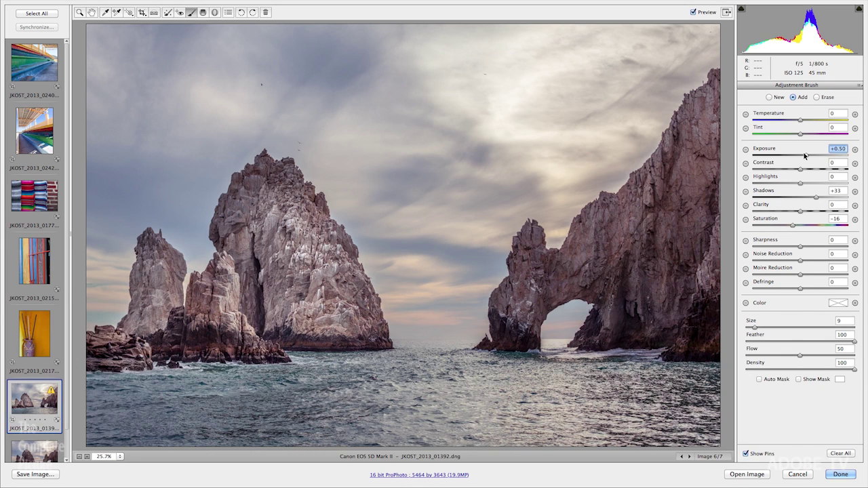
left_click_drag(817, 198, 806, 198)
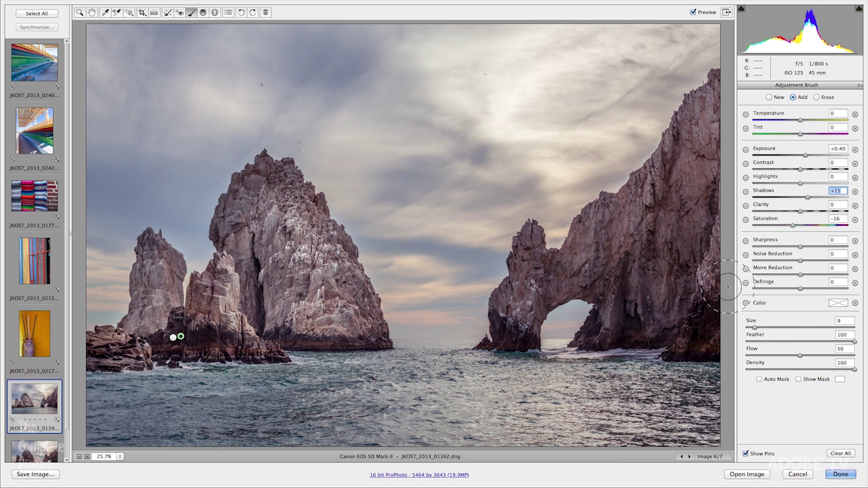
key("Delete")
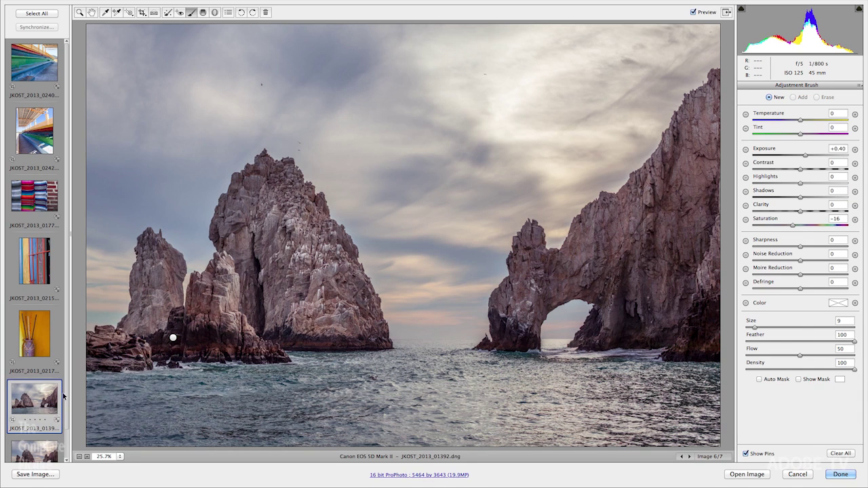
Synchronize only Local Adjustments onto the 7th-thumbnail rocks photo, then view that photo alone.
left_click(38, 453, "shift")
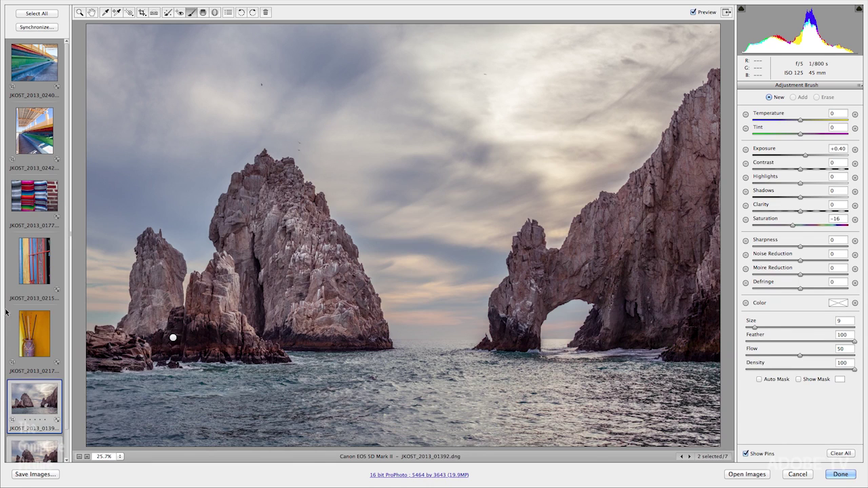
scroll(41, 339, "down", 3)
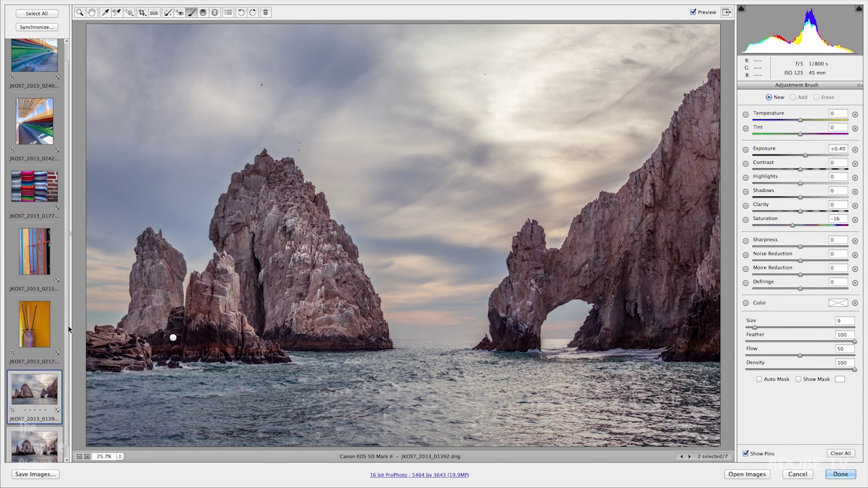
left_click(46, 29)
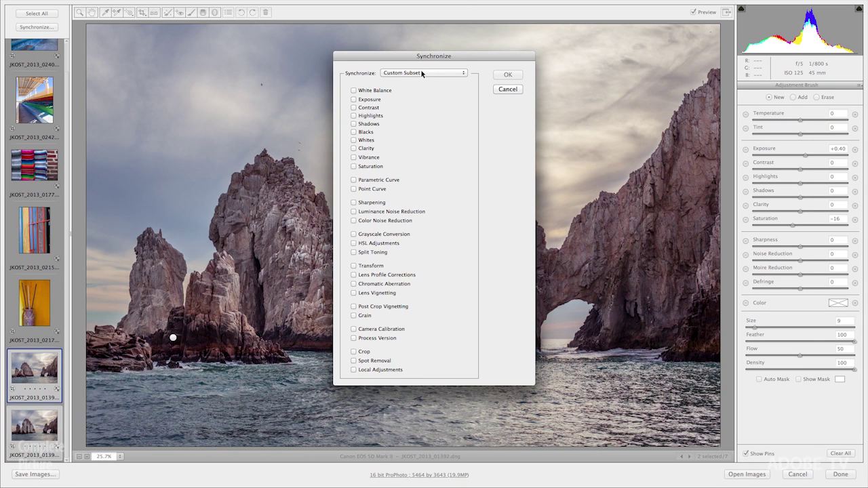
left_click(422, 73)
left_click(429, 66)
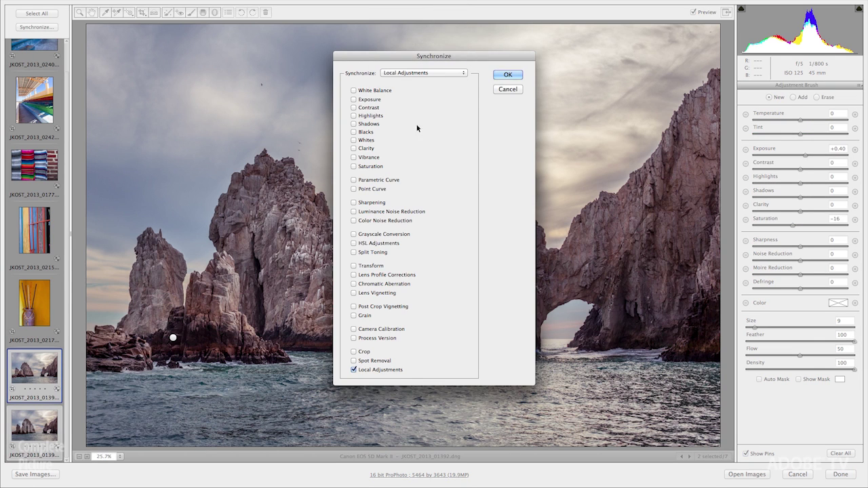
left_click(508, 75)
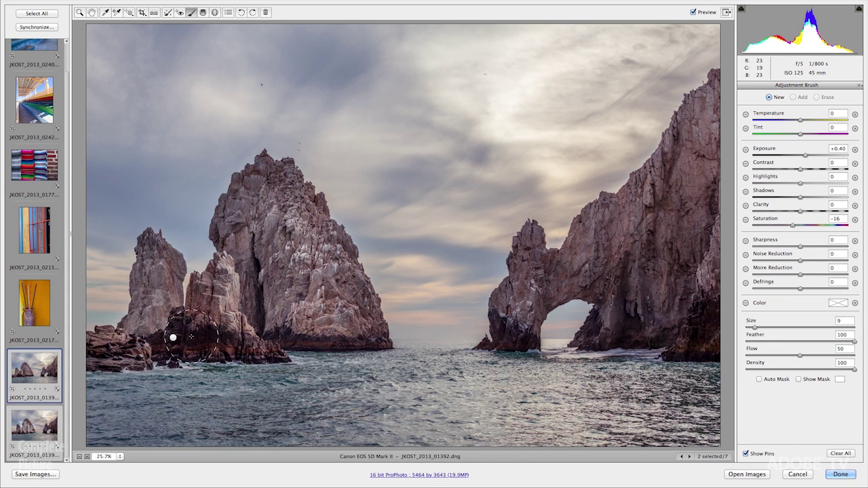
left_click(47, 424)
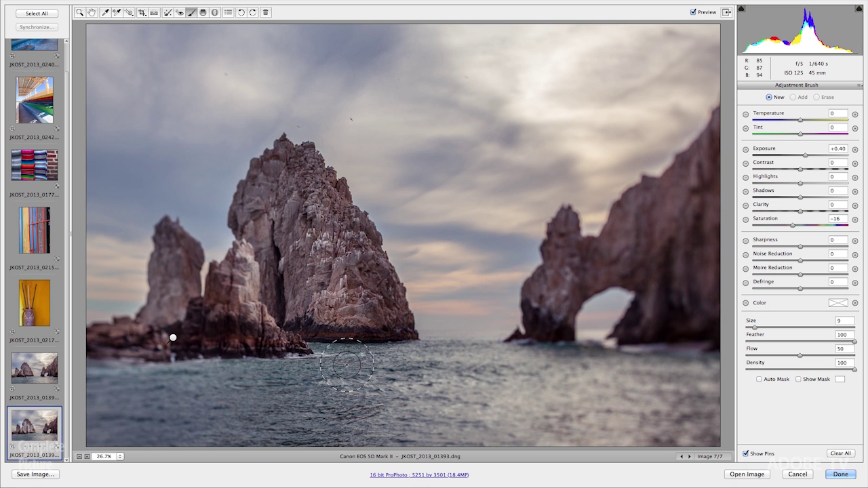
Preview the synced pin's mask over the rocks, then return to the Hand tool's Basic panel.
mouse_move(173, 337)
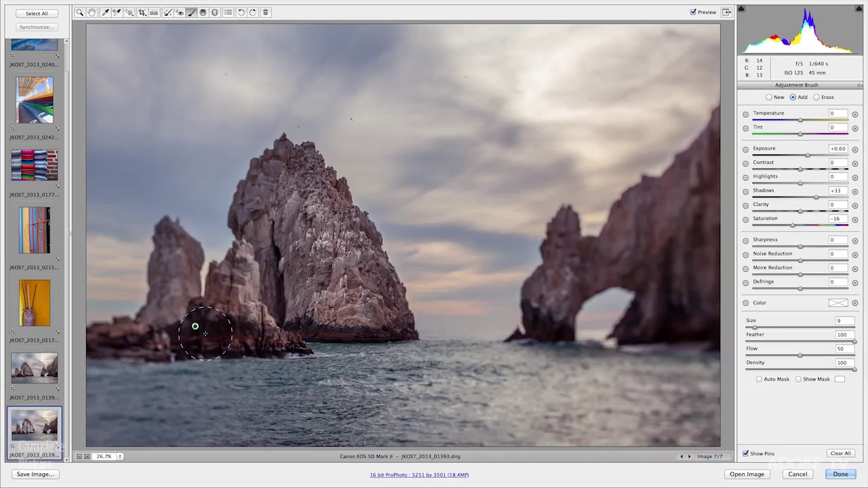
left_click(92, 13)
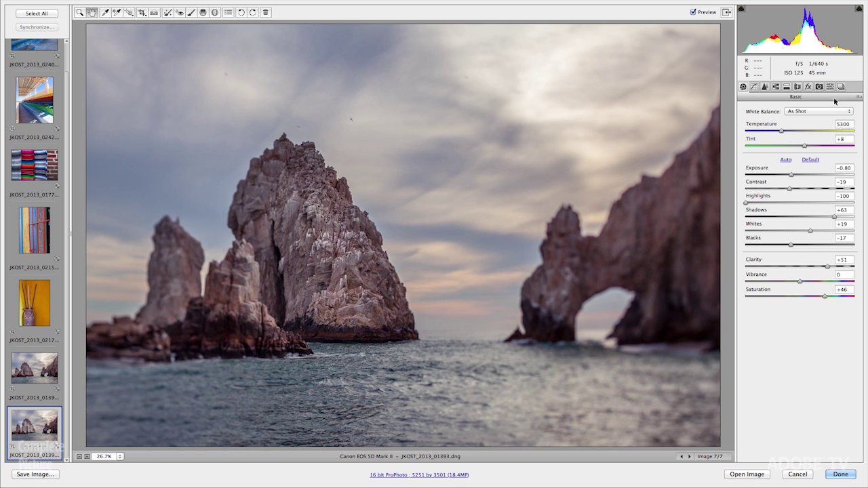
Drag in the histogram to ease the 01393 photo's Highlights from -100 to -57.
mouse_move(795, 40)
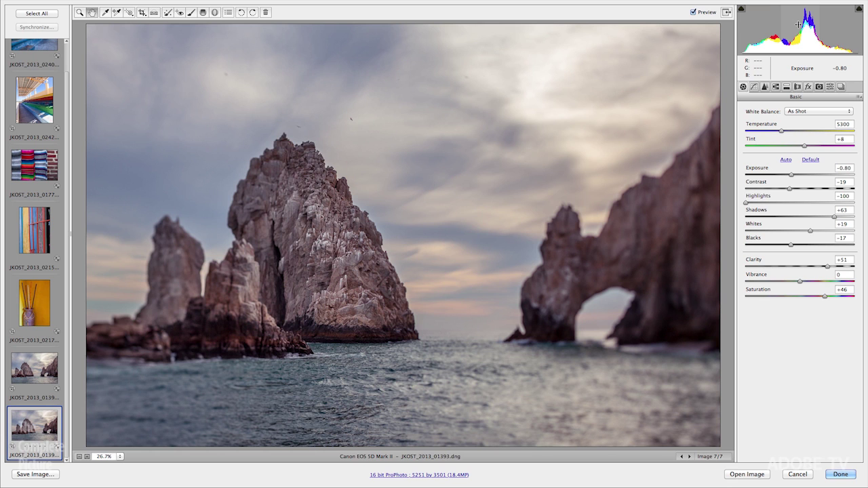
mouse_move(804, 27)
left_mouse_down()
mouse_move(816, 28)
mouse_move(798, 25)
left_mouse_up()
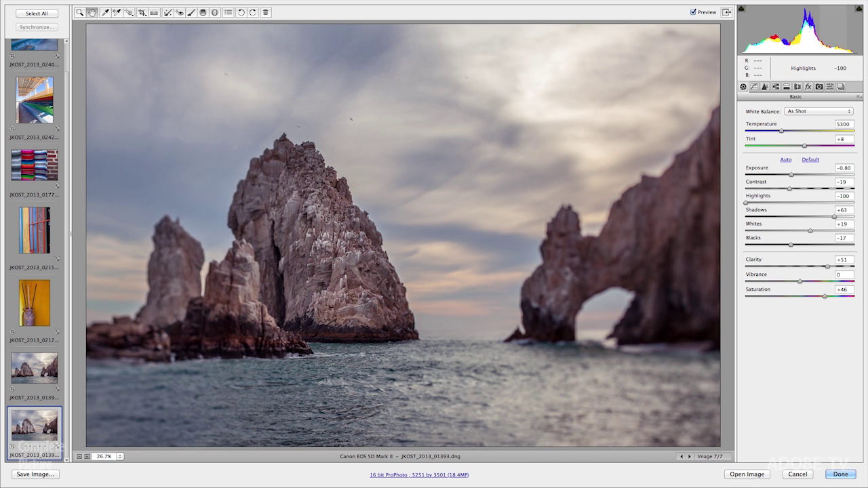
left_click_drag(807, 33, 821, 34)
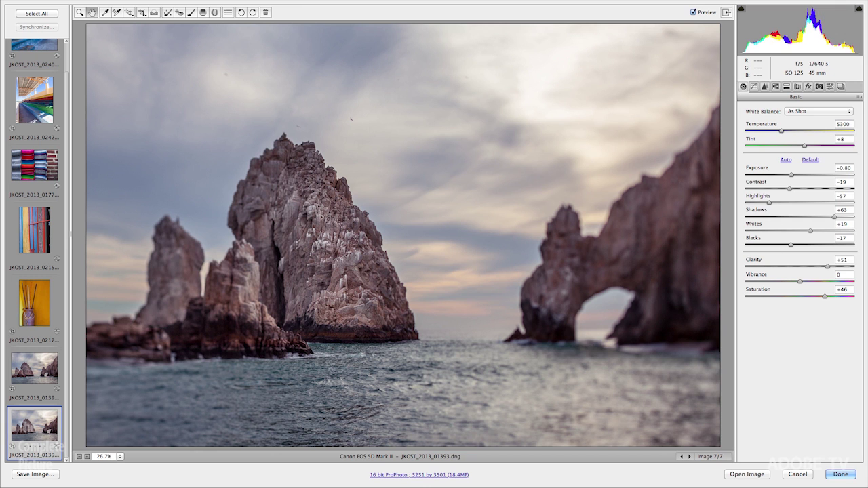